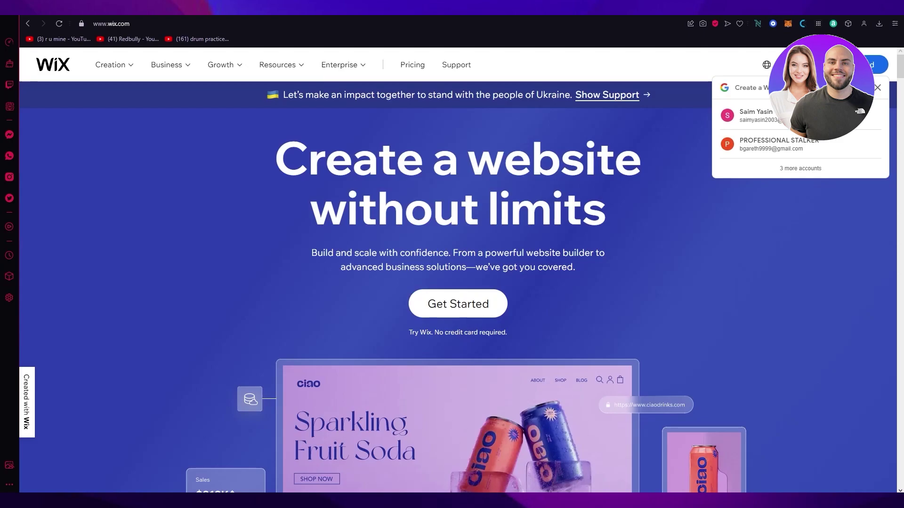
Dismiss the Google sign-in suggestion and scroll through Wix's Create a website page
left_click(878, 88)
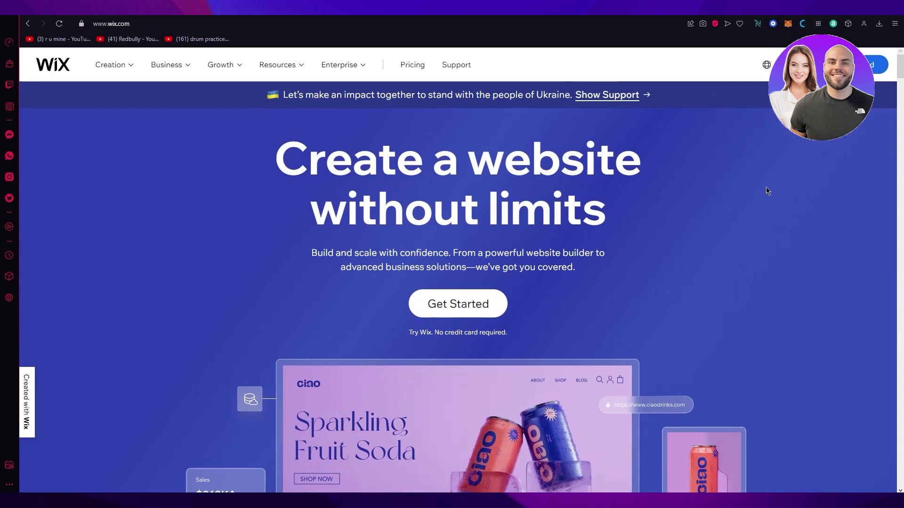
left_click_drag(256, 160, 547, 162)
left_click(283, 155)
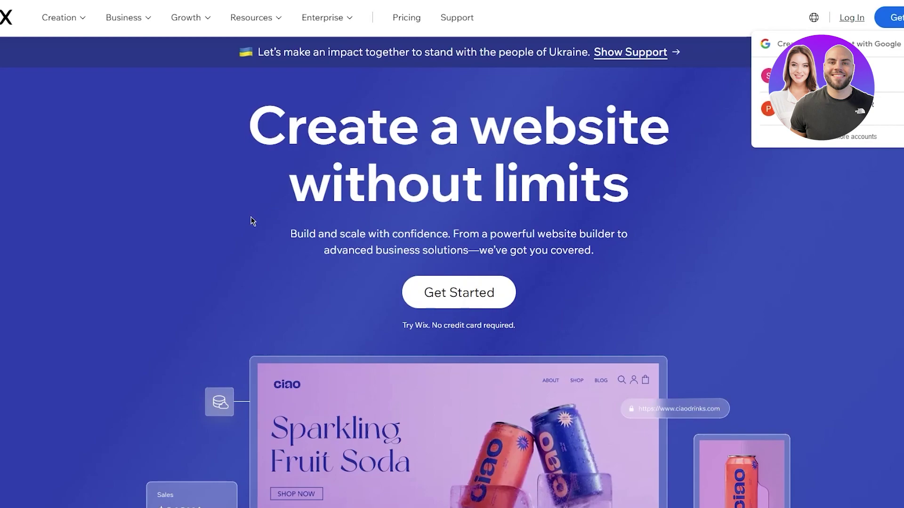
scroll(252, 221, "down", 10)
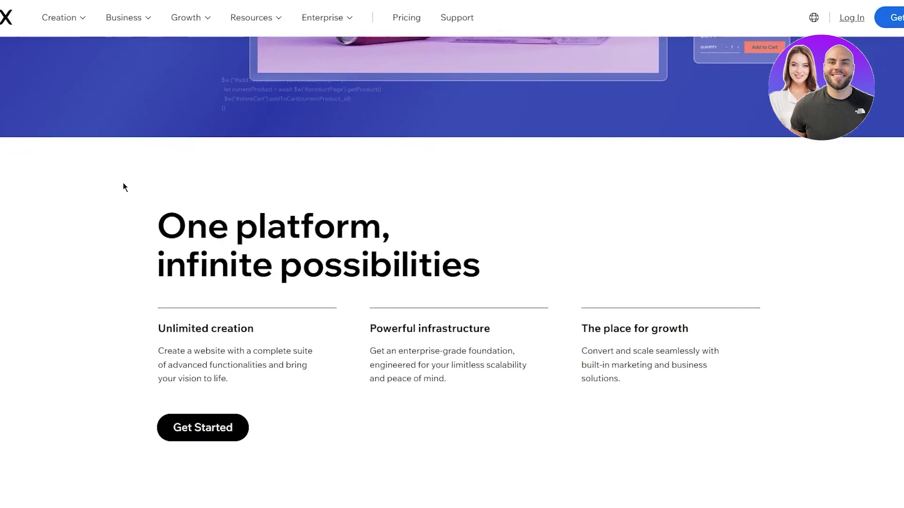
scroll(123, 185, "down", 2)
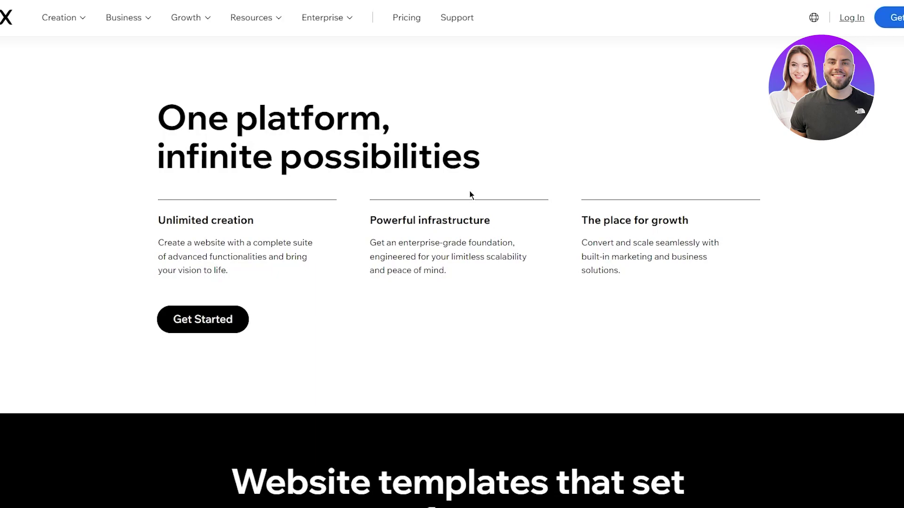
scroll(416, 125, "down", 6)
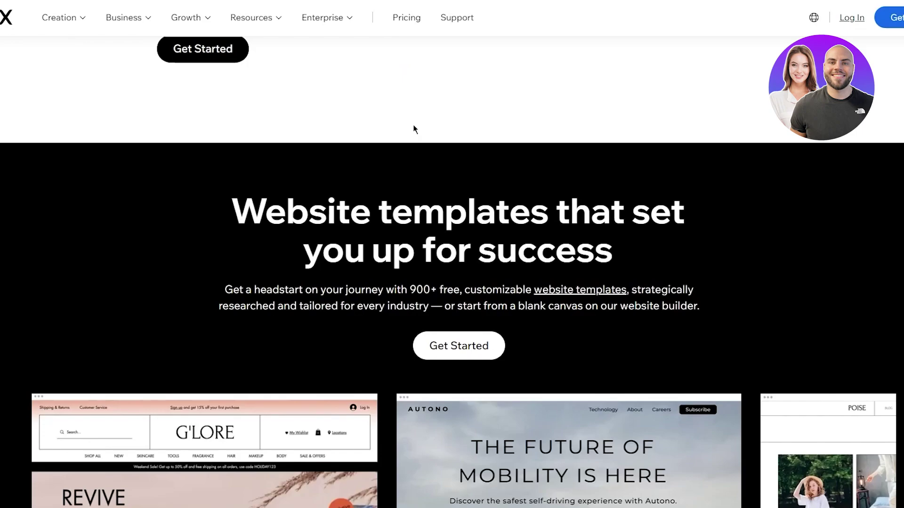
scroll(377, 137, "down", 5)
scroll(376, 137, "up", 2)
left_click_drag(230, 97, 615, 198)
left_click(615, 197)
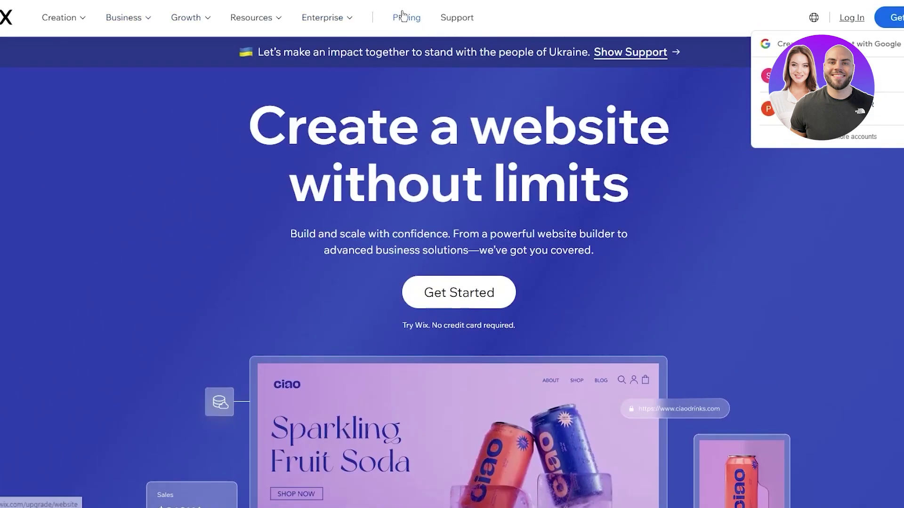
Open Wix Pricing and switch to the Business and eCommerce plans
left_click(402, 16)
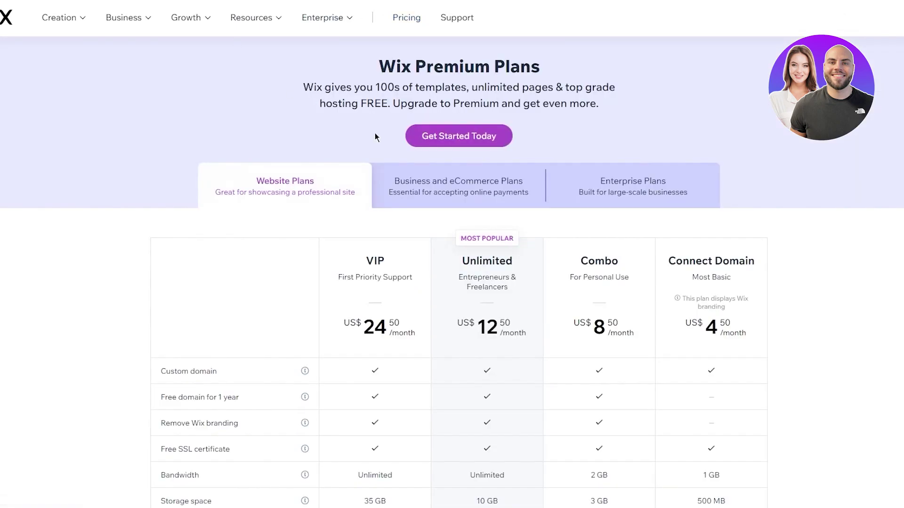
scroll(283, 127, "down", 1)
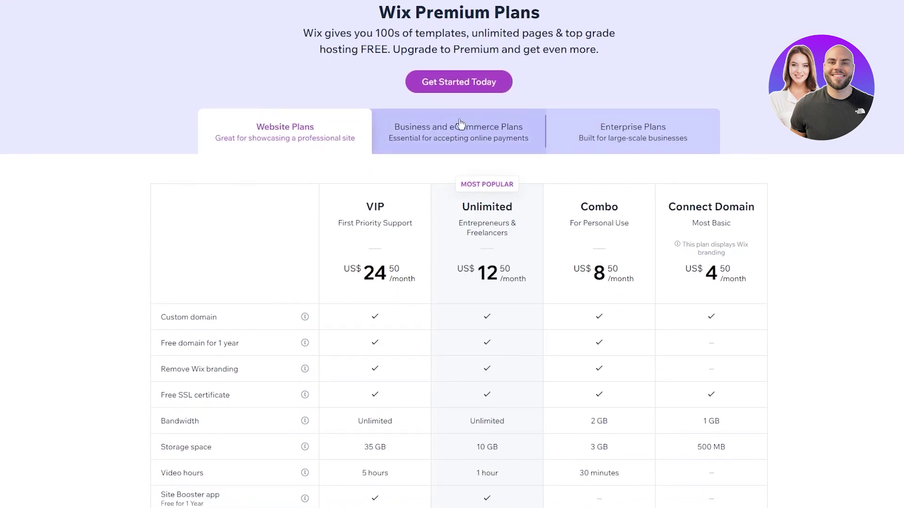
left_click(453, 140)
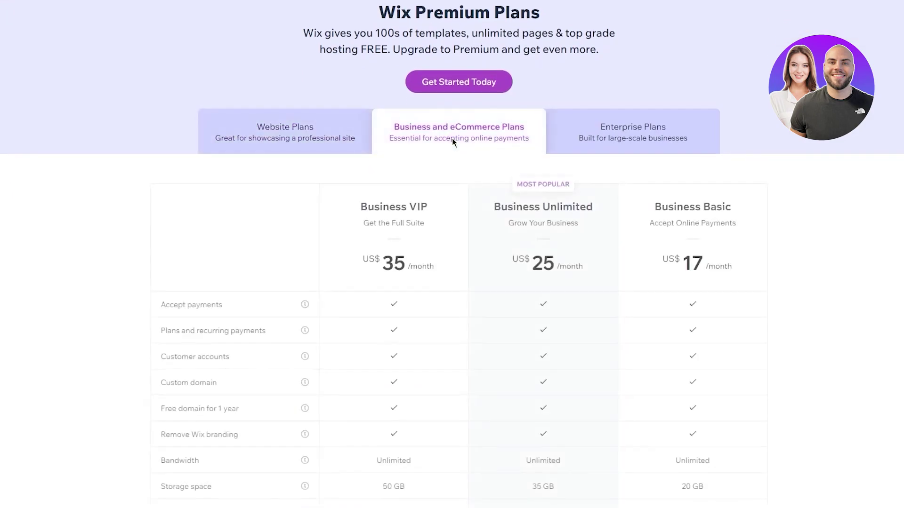
left_click(322, 133)
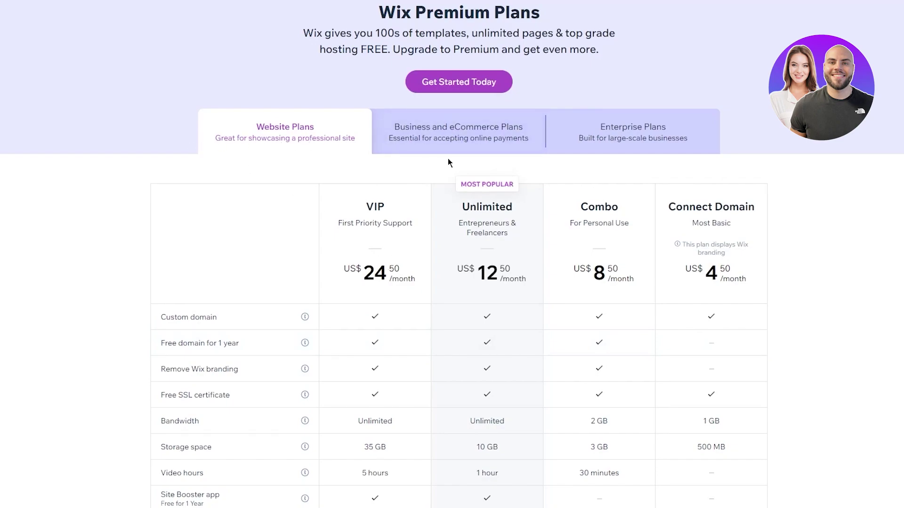
left_click(456, 140)
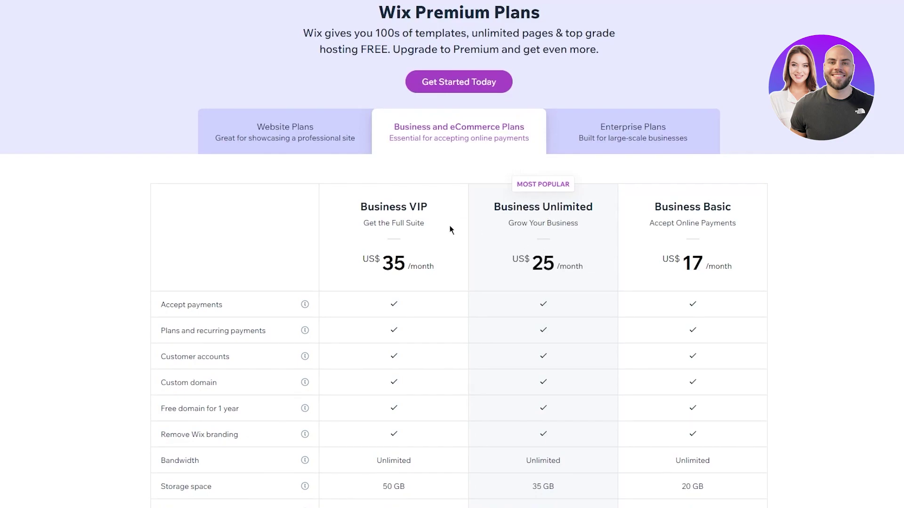
Review the Business plans table: VIP US$35, Unlimited US$25, Basic US$17 per month
scroll(423, 243, "down", 6)
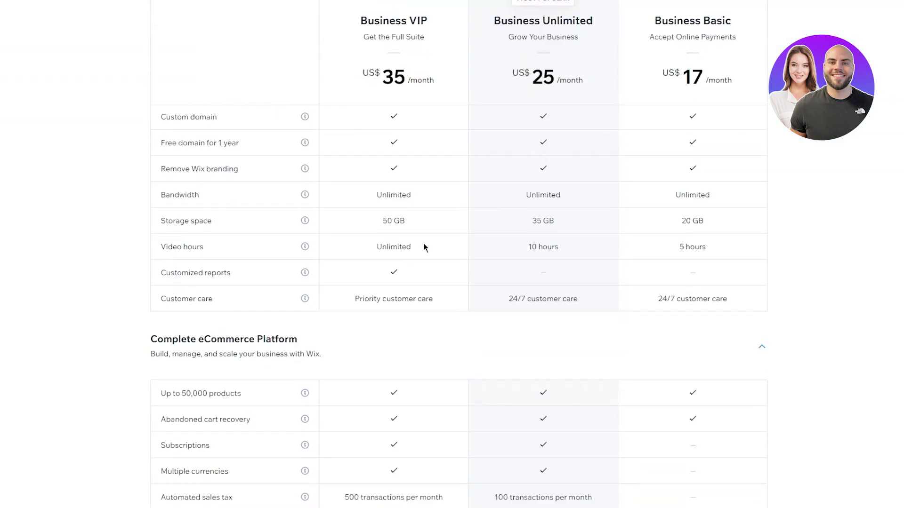
scroll(423, 243, "up", 5)
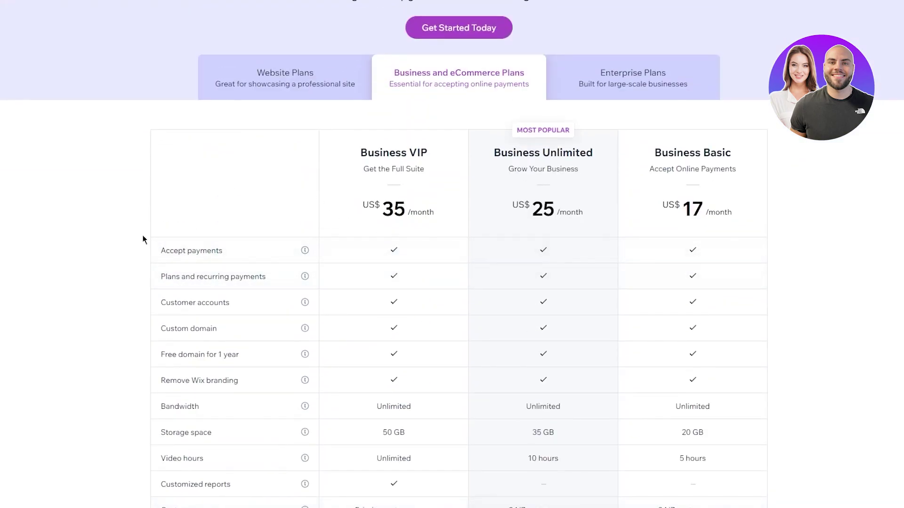
left_click_drag(147, 244, 756, 412)
left_click(756, 413)
scroll(785, 341, "down", 15)
scroll(723, 315, "up", 20)
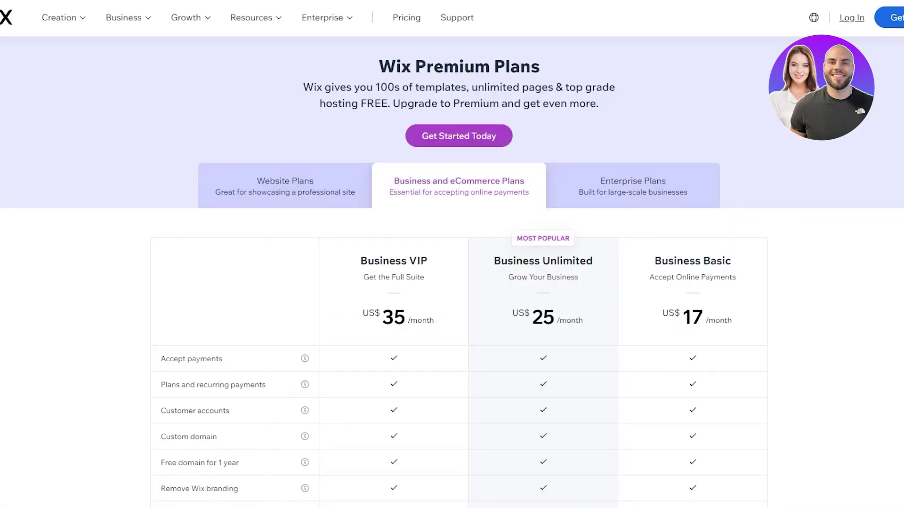
Go to temp-mail.org and copy the generated temporary email address
left_click(148, 7)
type("temp")
key("Return")
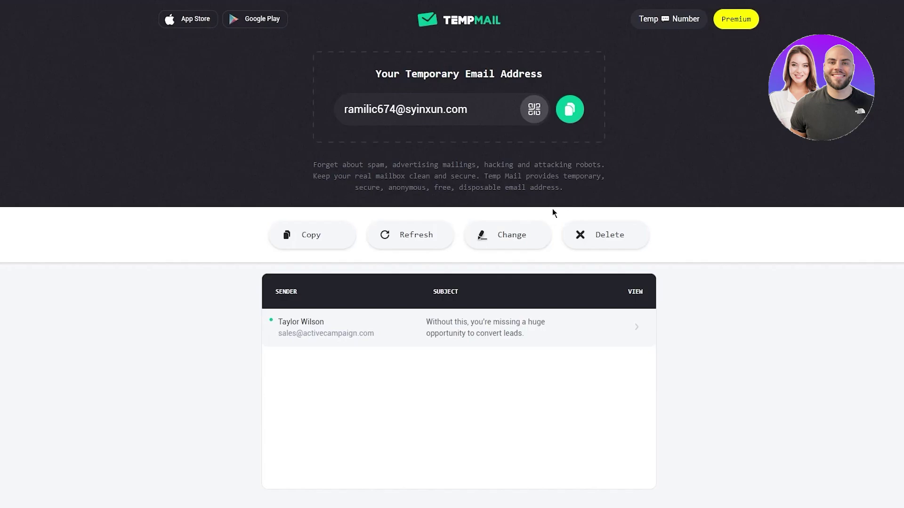
left_click(570, 110)
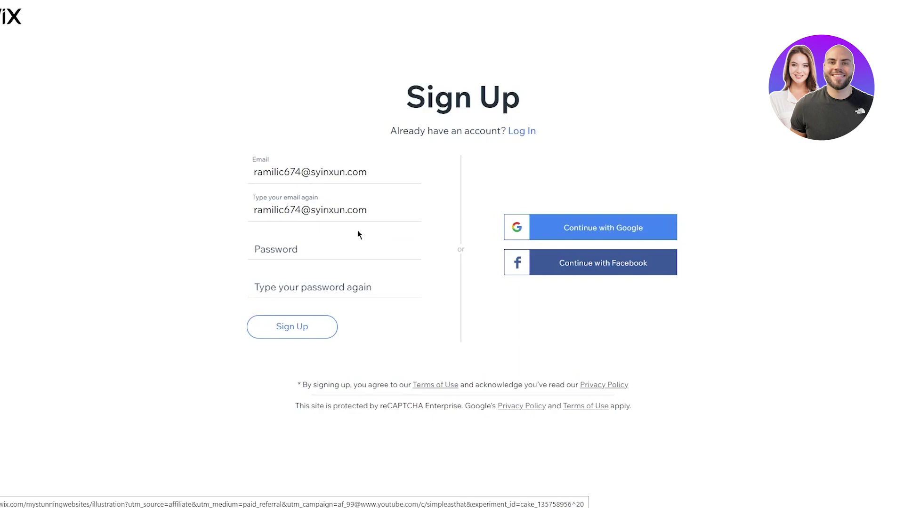
Enter an account password and retype it in the repeat-password field
left_click(306, 265)
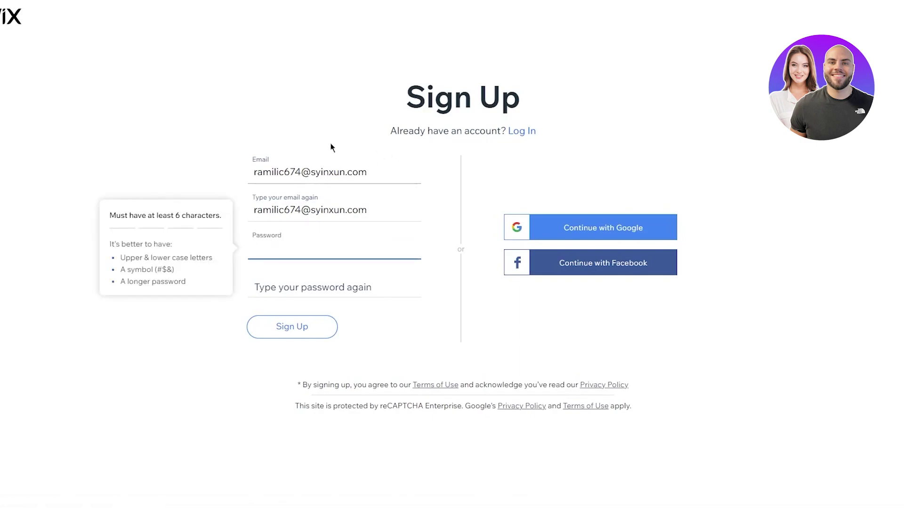
type("aBc")
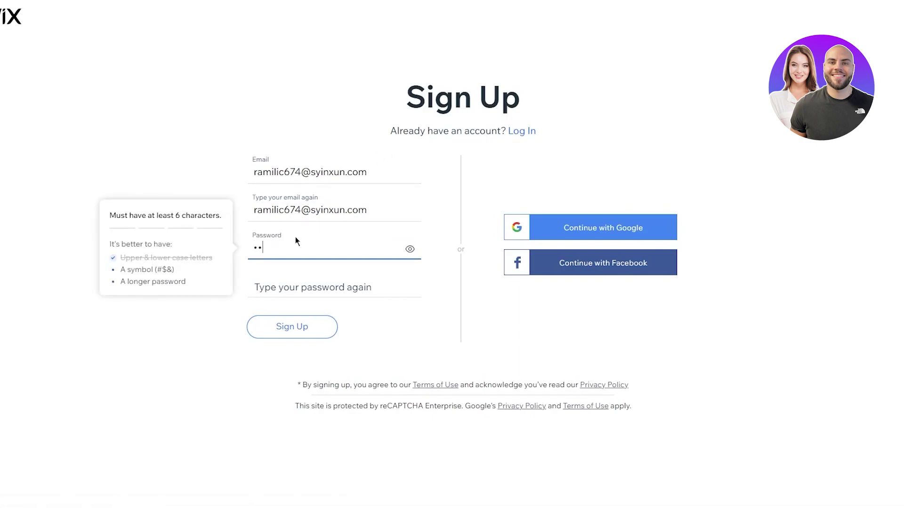
type("de@123")
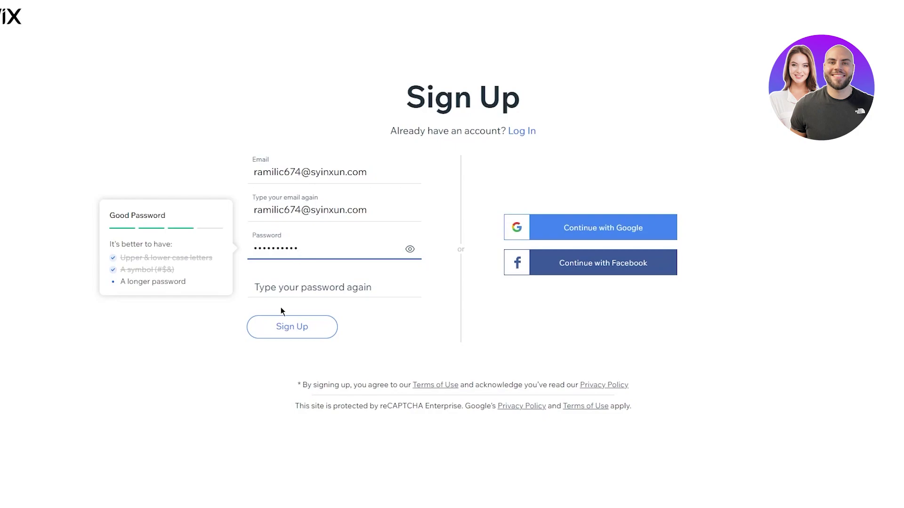
left_click(286, 289)
type("ABcde")
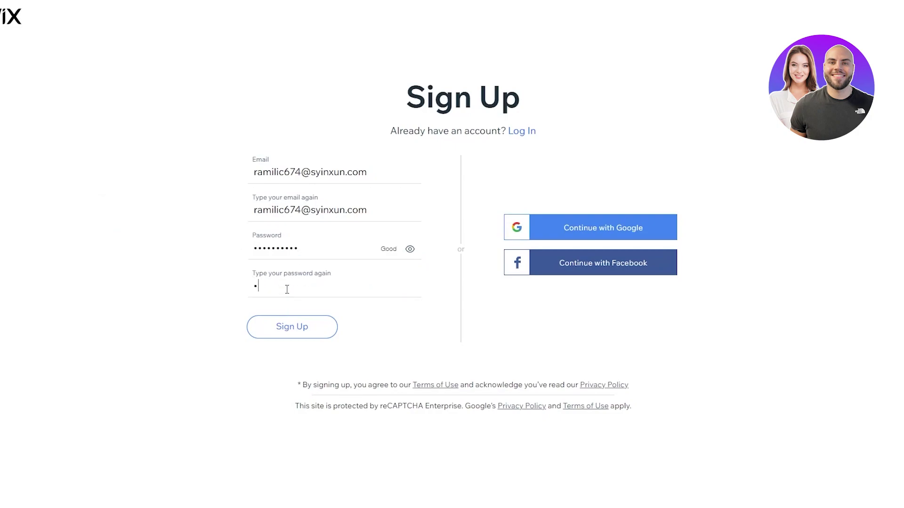
type("@1234")
Sign up, mark the site as for myself or my business, and choose Online Clothing Store
left_click(291, 324)
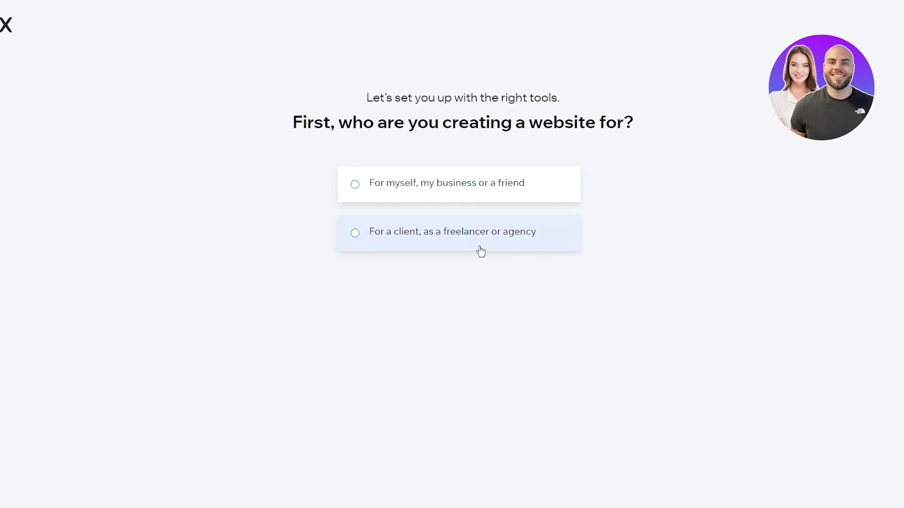
left_click(407, 194)
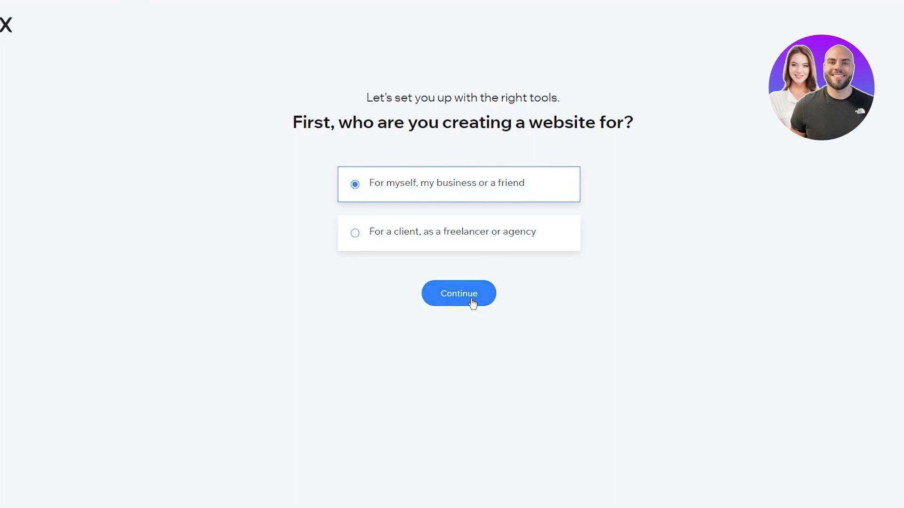
left_click(472, 303)
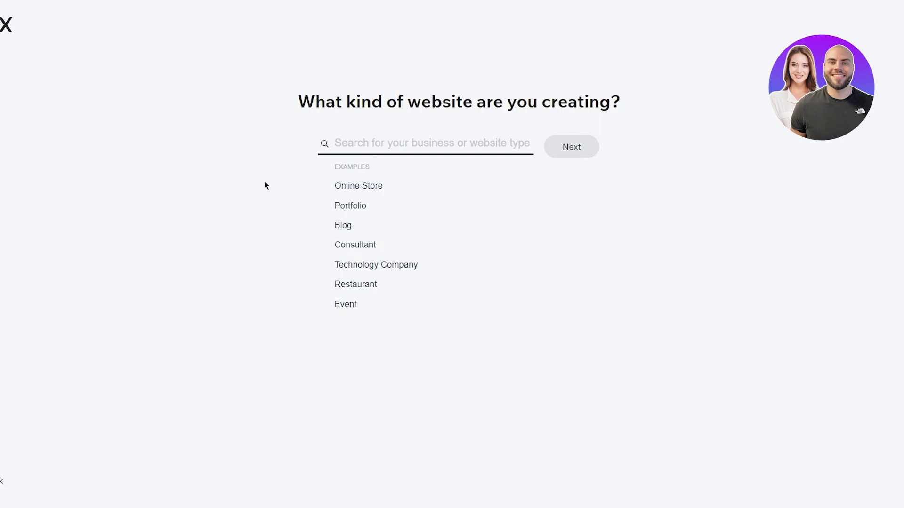
left_click(346, 186)
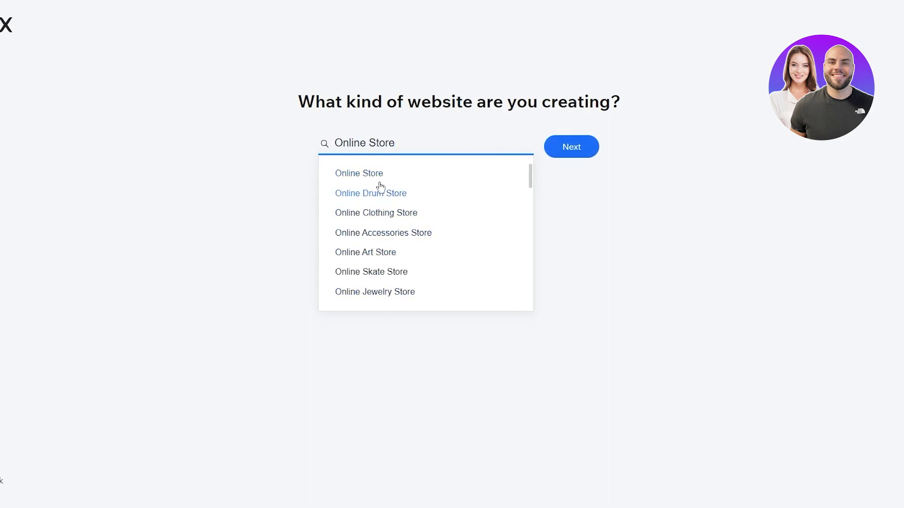
left_click(378, 211)
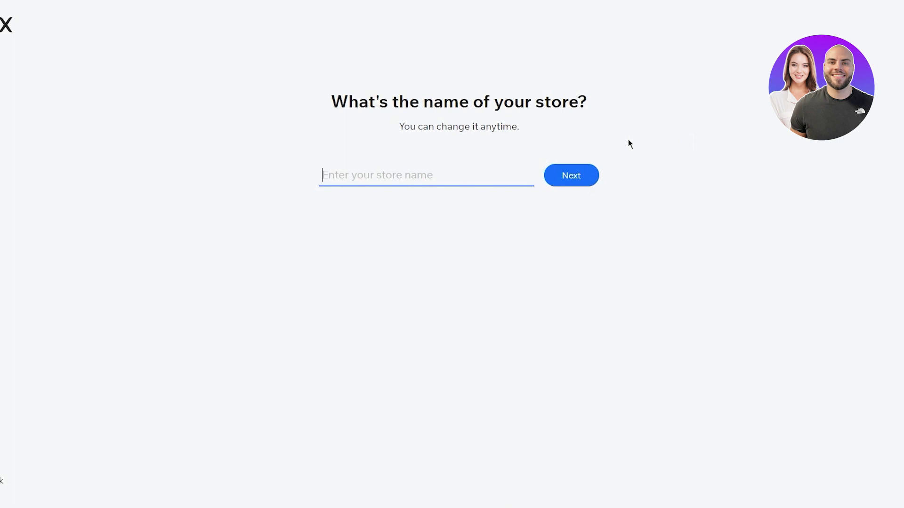
Name the store John's Electric Shack and submit the name
left_click(467, 166)
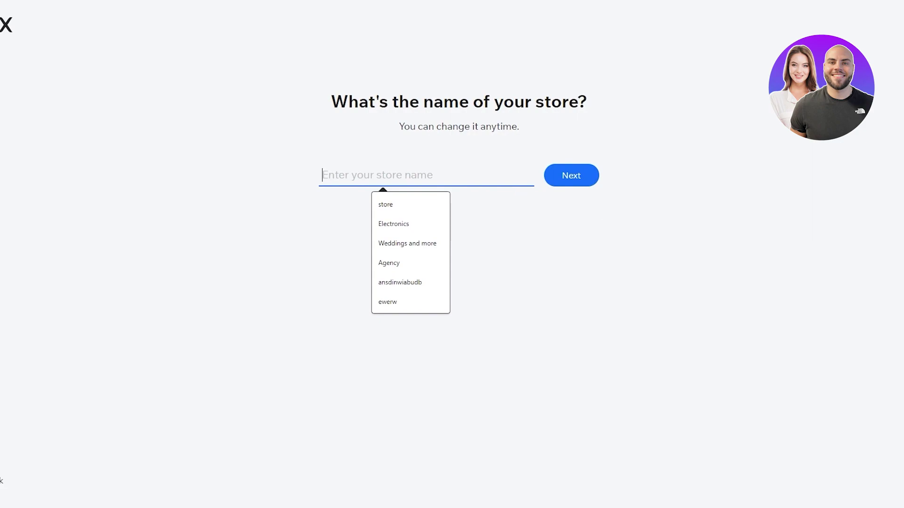
left_click(427, 176)
type("John'")
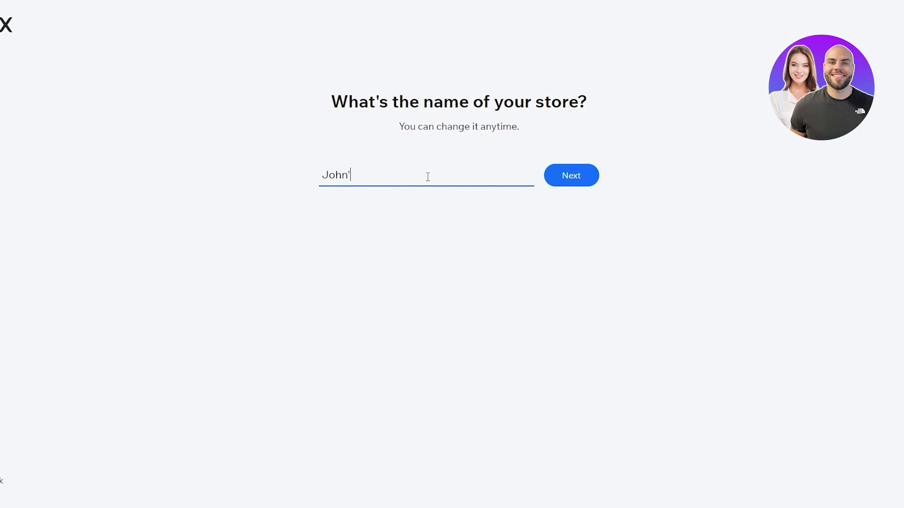
type("s Electric Shad")
type("k")
left_click(560, 186)
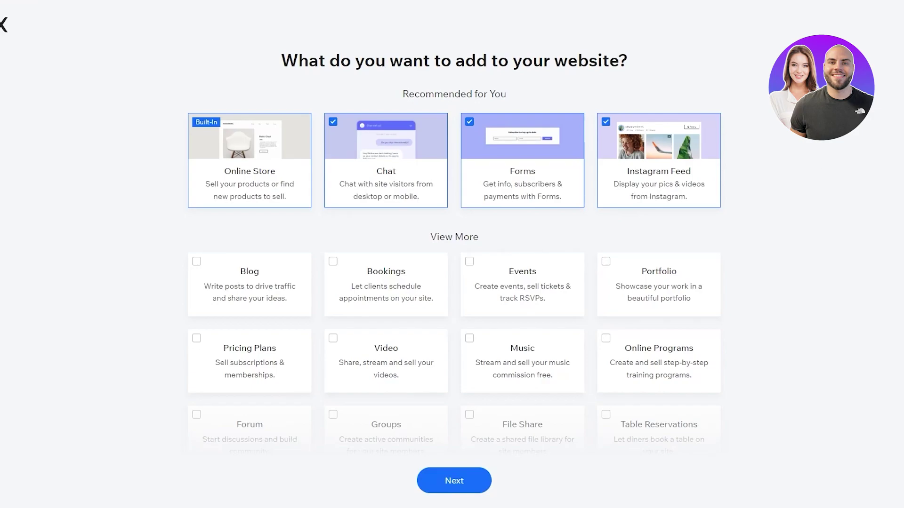
Keep Chat, Forms and Instagram Feed, leaving the Bookings app unselected
scroll(288, 286, "down", 3)
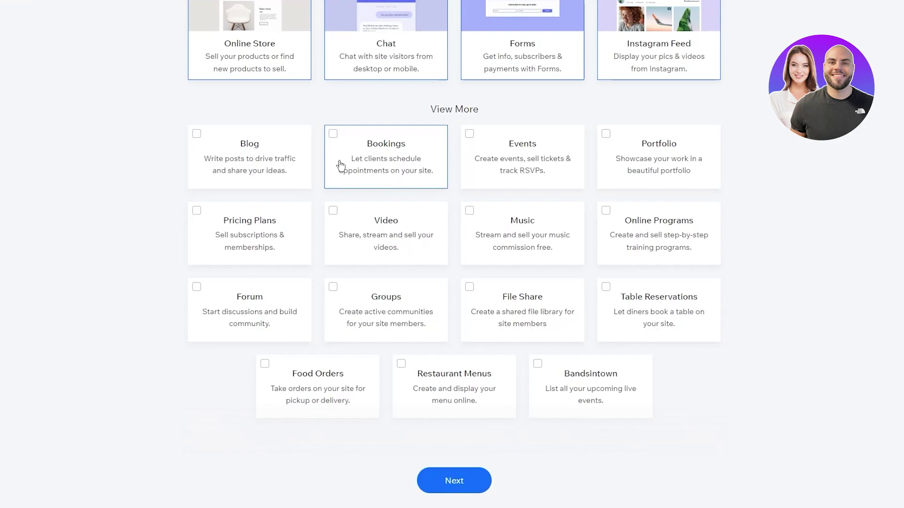
left_click(393, 185)
left_click(372, 175)
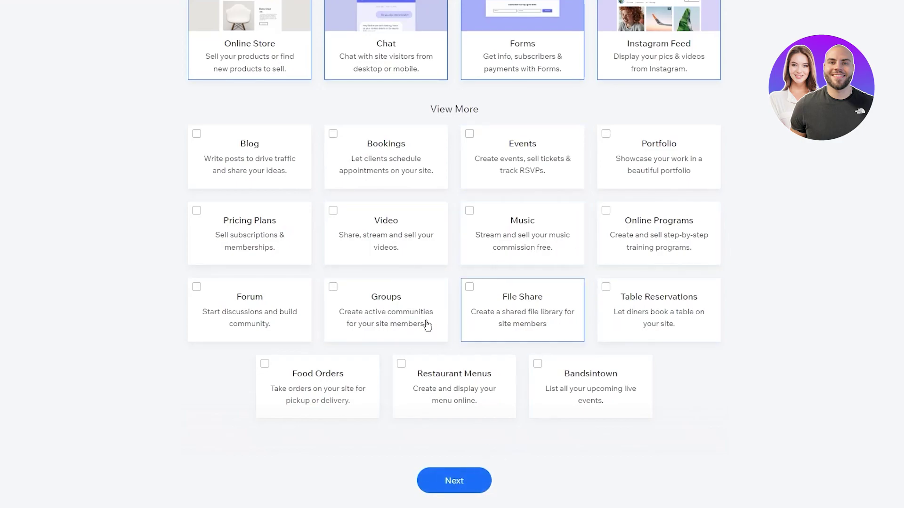
scroll(404, 310, "up", 3)
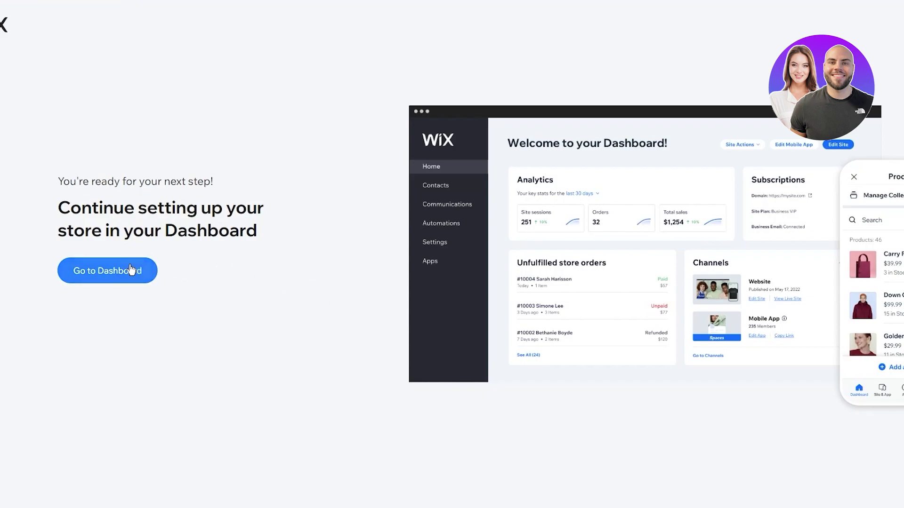
Go to the new store's dashboard, then choose Design Site
left_click(131, 270)
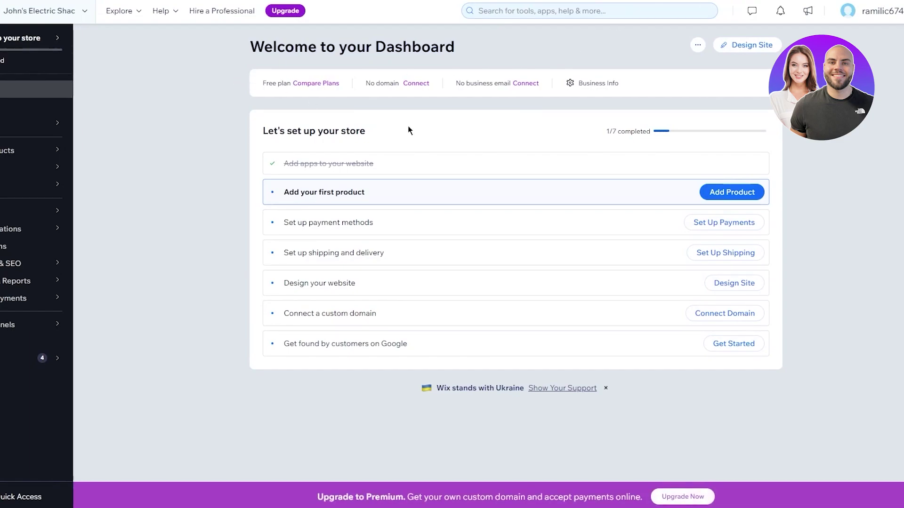
left_click(736, 47)
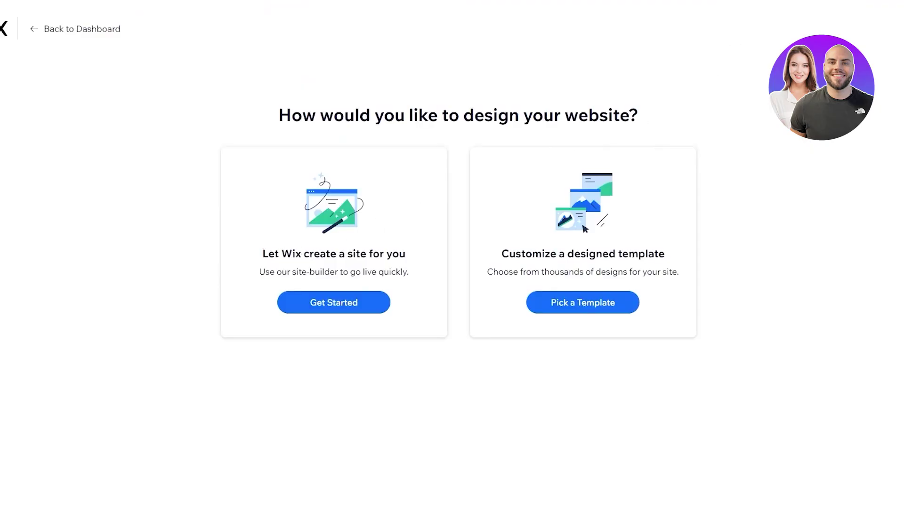
Read the design-choice page, highlighting its heading and the designed-template option's description
left_click_drag(279, 115, 705, 123)
left_click(705, 123)
left_click_drag(500, 249, 740, 268)
left_click(757, 271)
left_click_drag(467, 264, 669, 281)
left_click(757, 281)
Choose Pick a Template and browse the Fashion & Clothing store templates
left_click(559, 303)
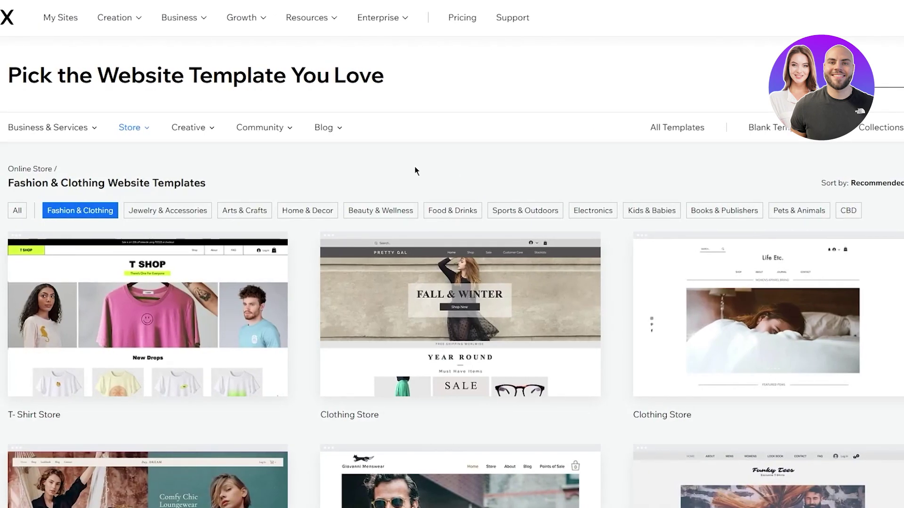
left_click_drag(6, 184, 278, 188)
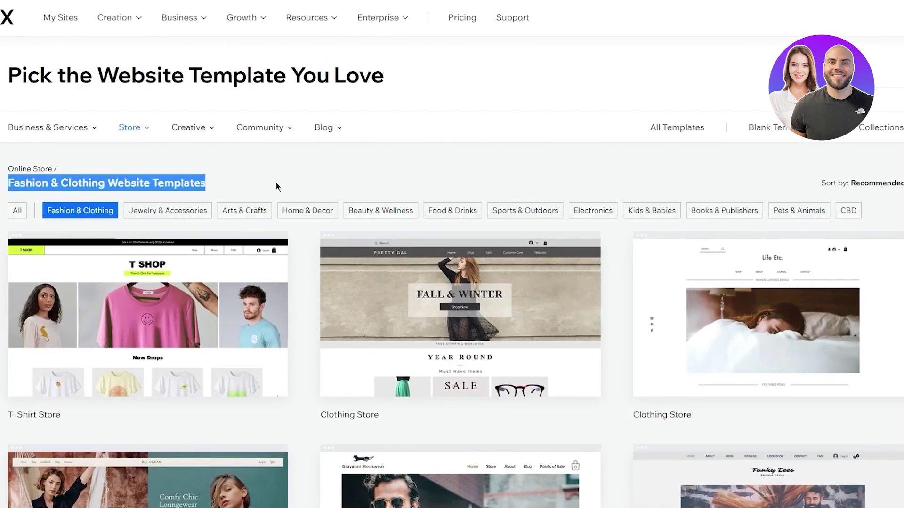
left_click(278, 188)
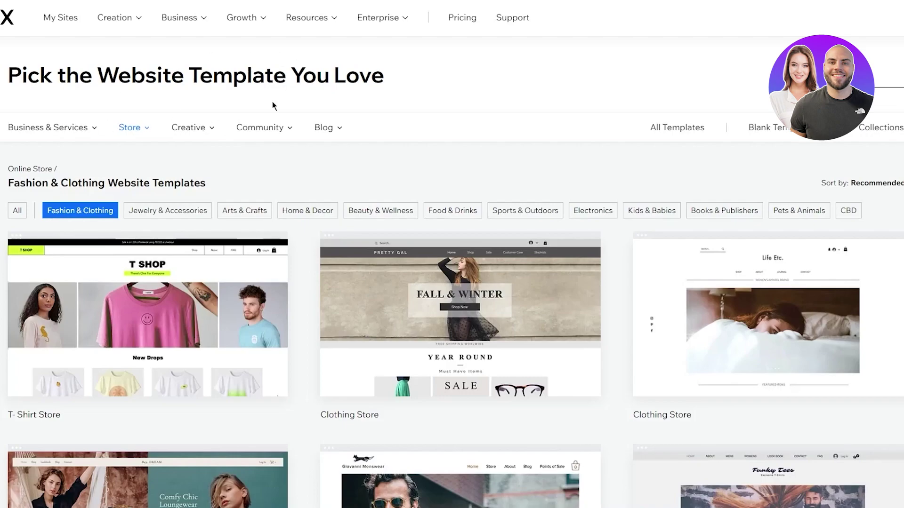
scroll(334, 193, "down", 1)
scroll(333, 193, "down", 1)
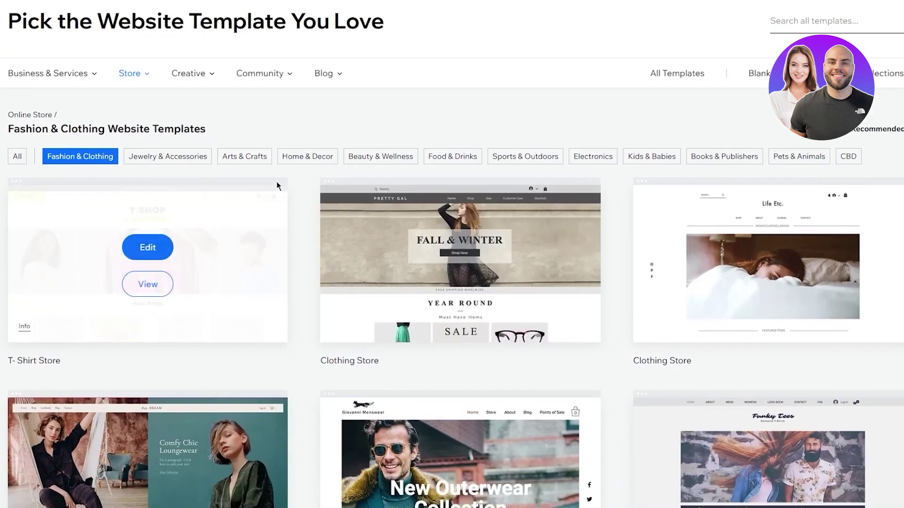
scroll(277, 186, "down", 3)
scroll(300, 206, "down", 3)
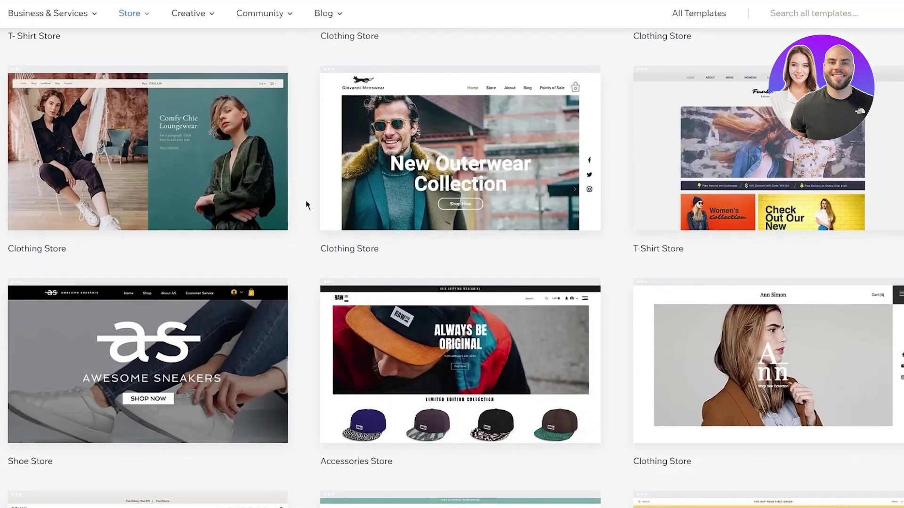
scroll(305, 202, "down", 7)
scroll(306, 199, "up", 15)
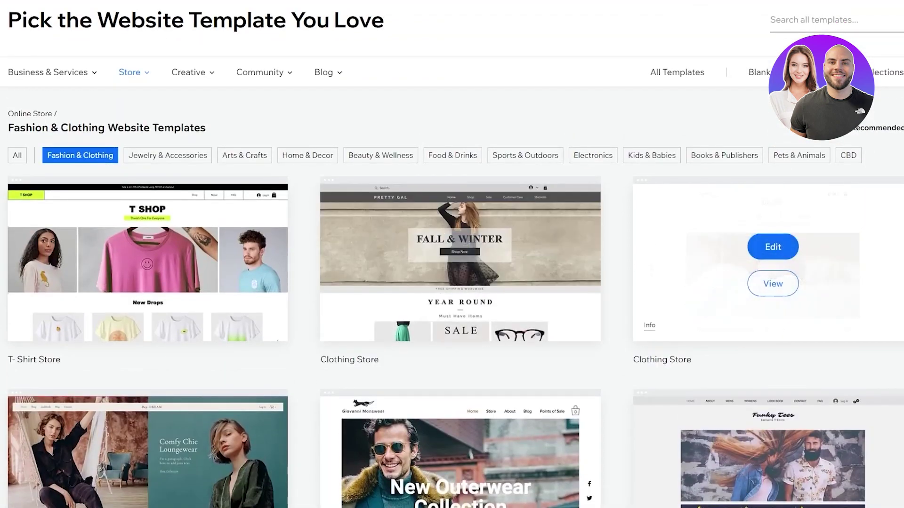
scroll(763, 264, "down", 7)
scroll(383, 207, "down", 3)
scroll(459, 299, "up", 8)
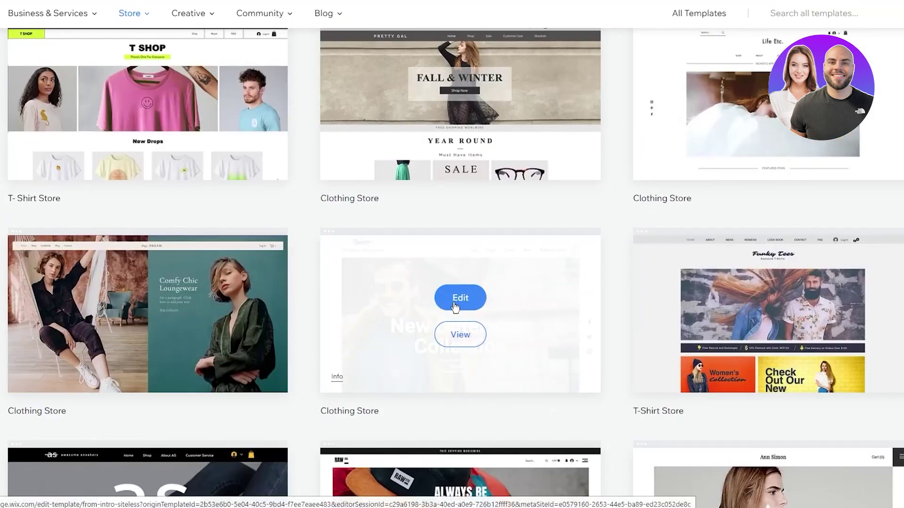
Preview the Giovanni Menswear template and scroll through its home page
left_click(474, 336)
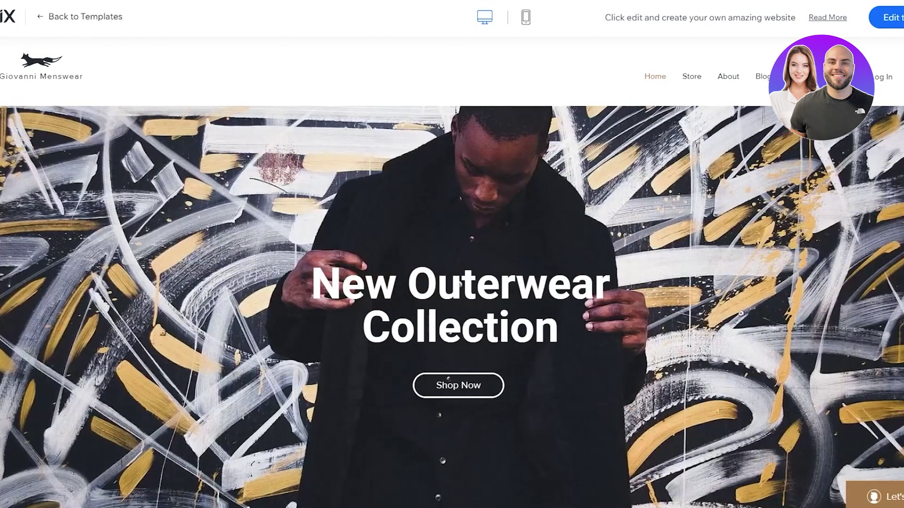
scroll(518, 242, "down", 8)
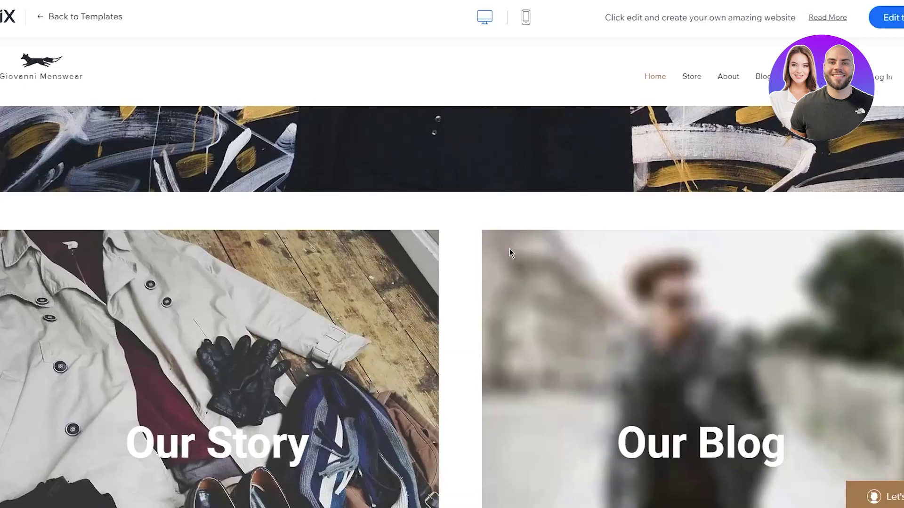
scroll(509, 253, "down", 10)
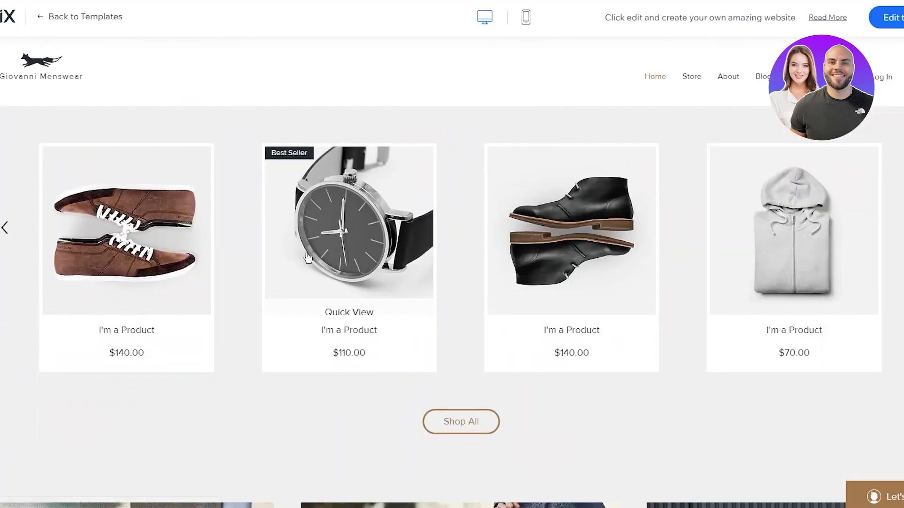
scroll(171, 214, "down", 6)
scroll(454, 216, "up", 5)
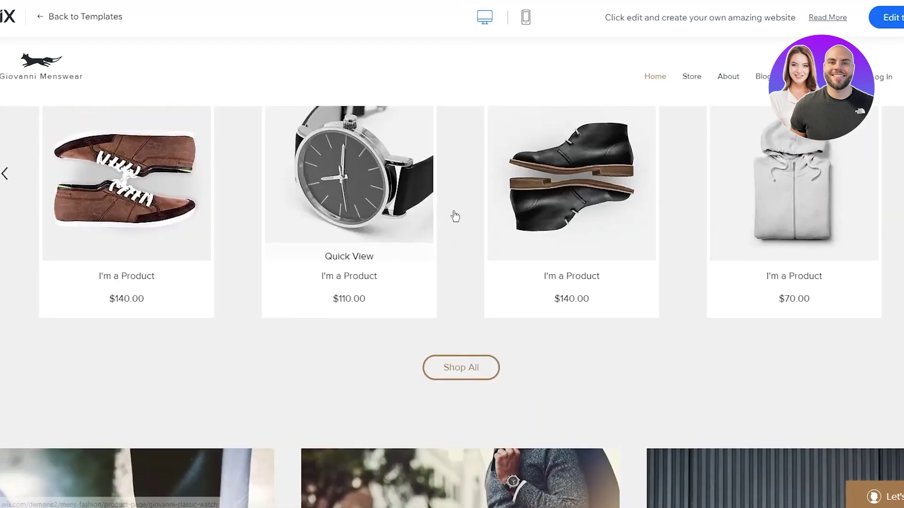
Open the $110.00 watch product page, then start editing the template
left_click(382, 188)
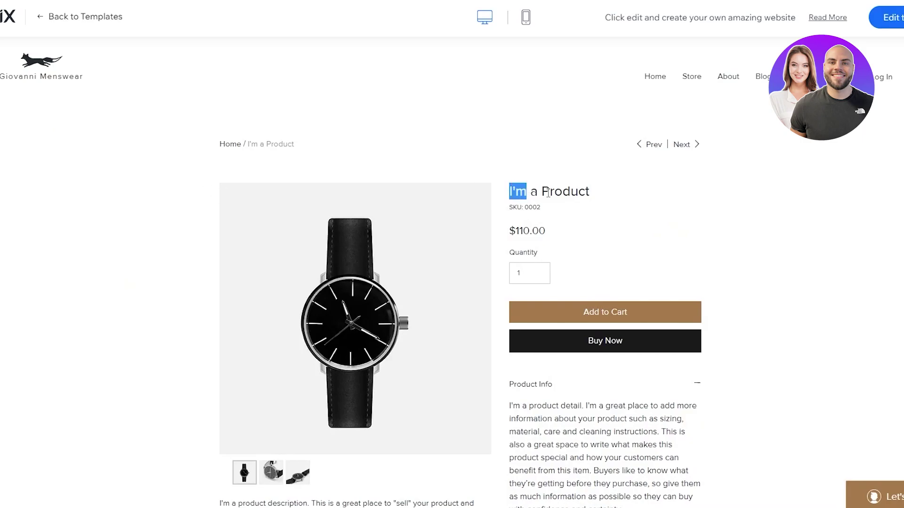
scroll(612, 203, "down", 2)
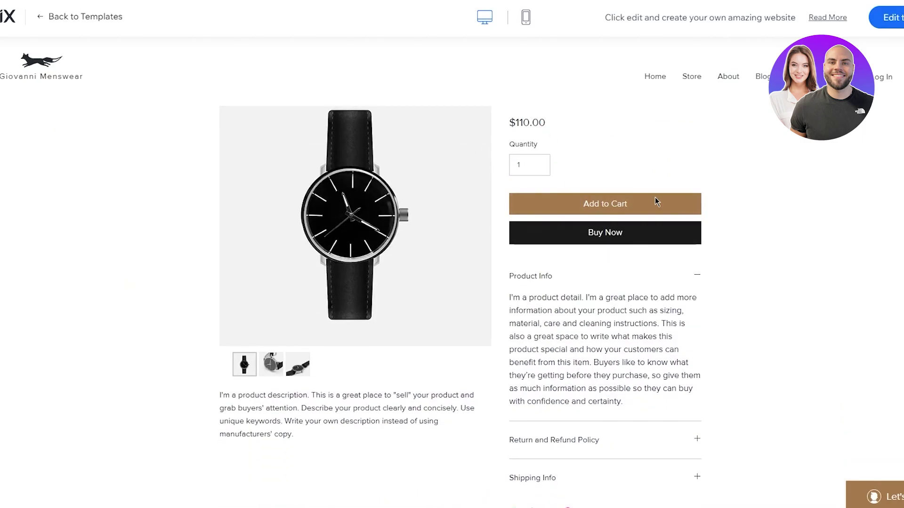
scroll(504, 193, "up", 2)
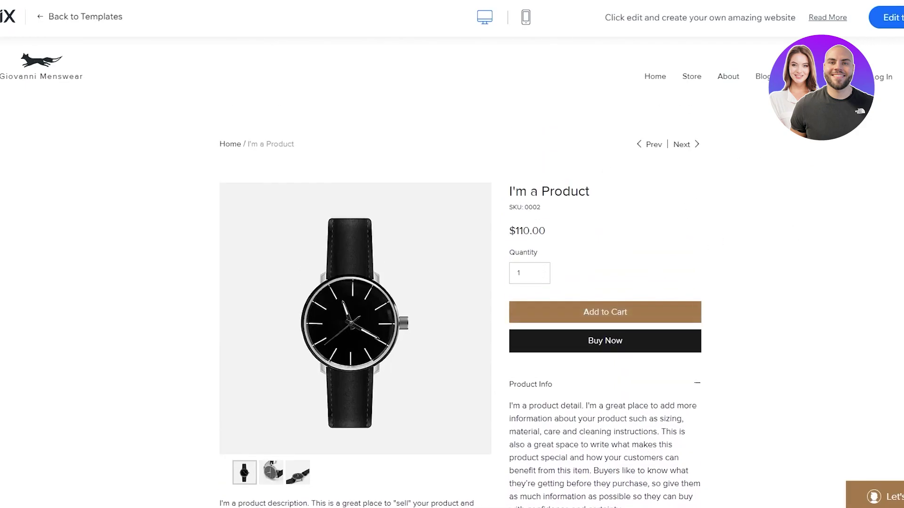
left_click(889, 20)
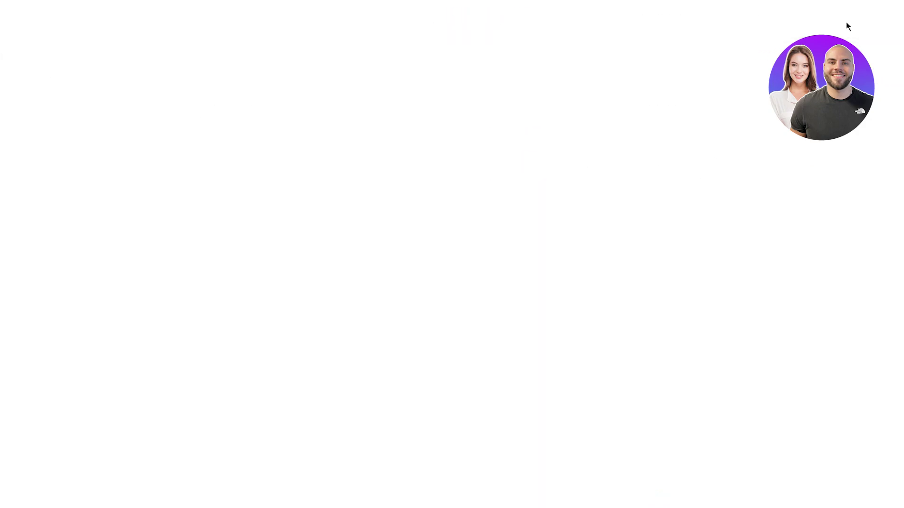
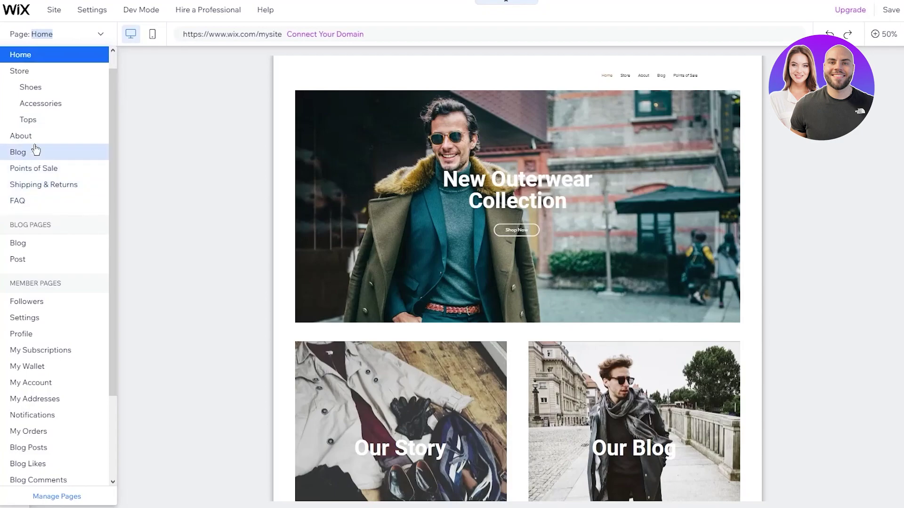
View the About page, then the Blog page in the editor
left_click(35, 140)
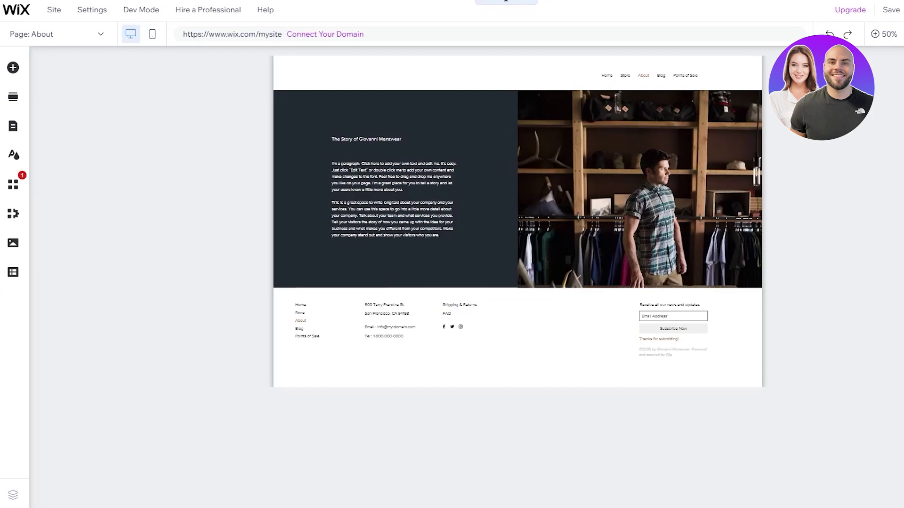
left_click(60, 34)
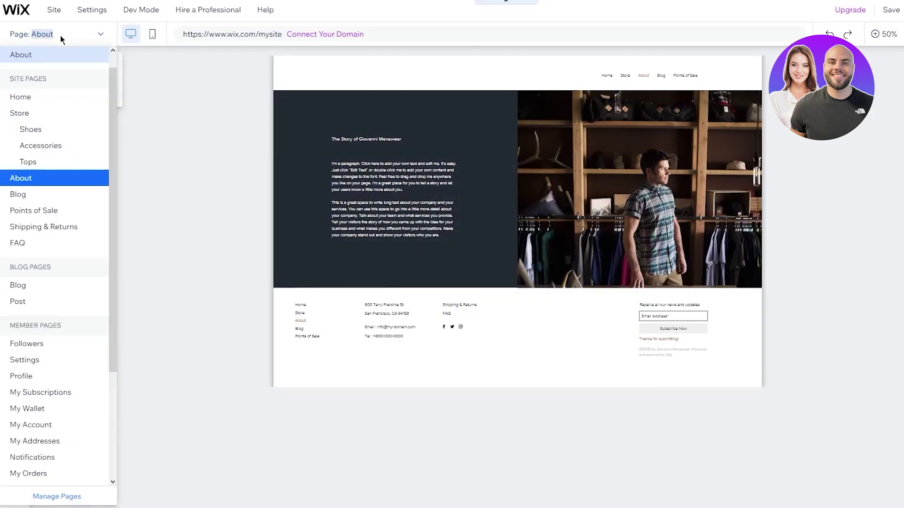
left_click(51, 193)
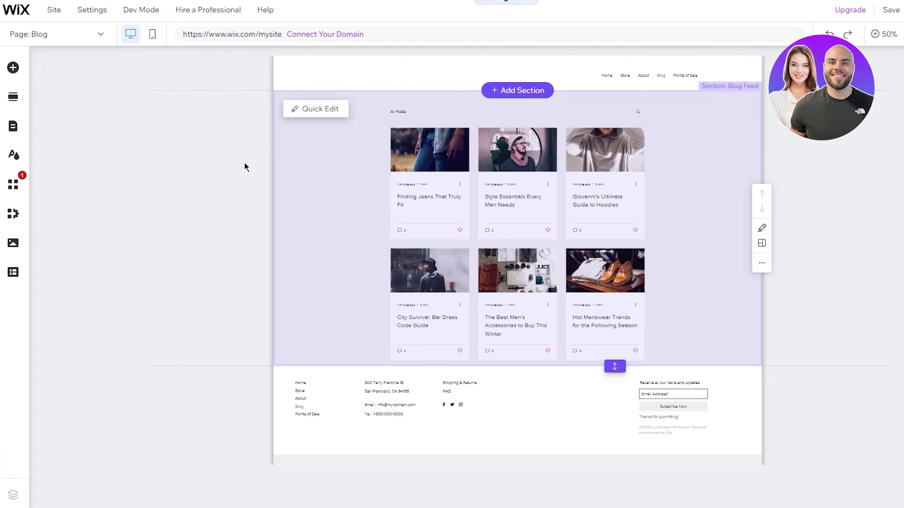
Switch to the Points of Sale page, then on to the Shipping & Returns page
mouse_move(99, 9)
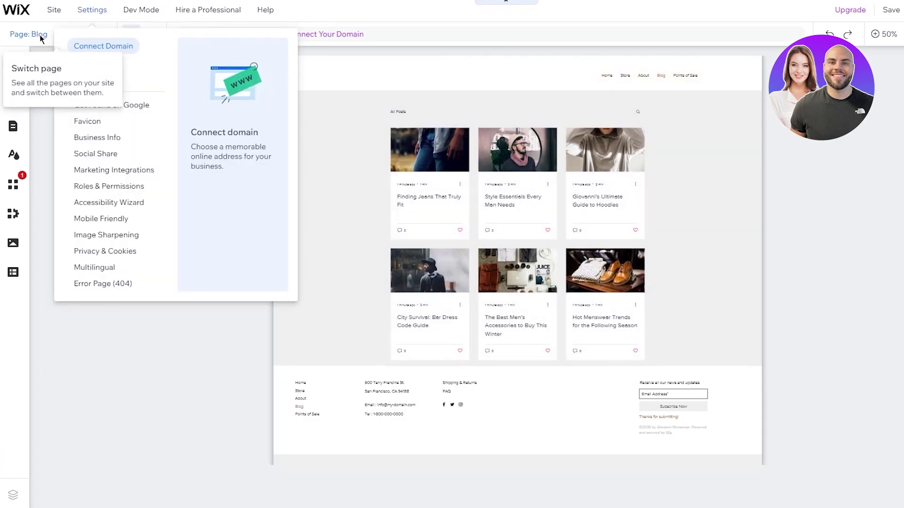
left_click(40, 34)
left_click(34, 227)
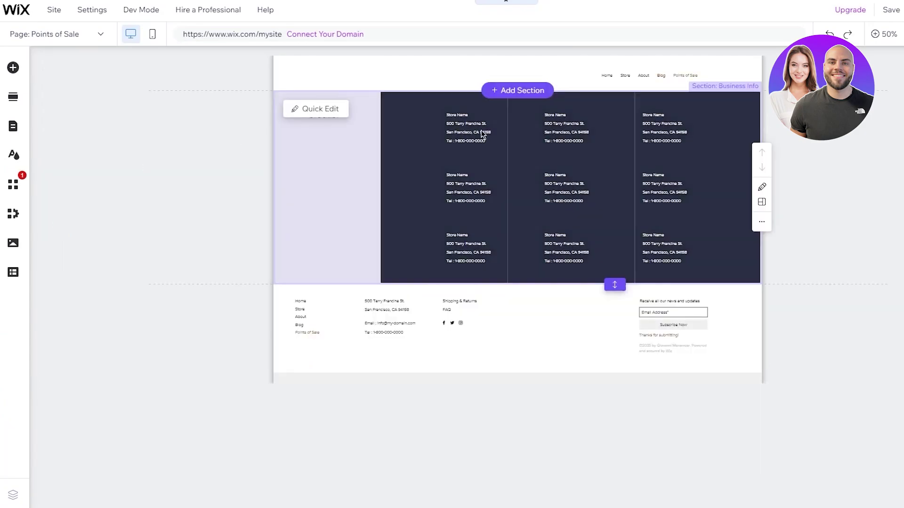
left_click(99, 38)
left_click(29, 262)
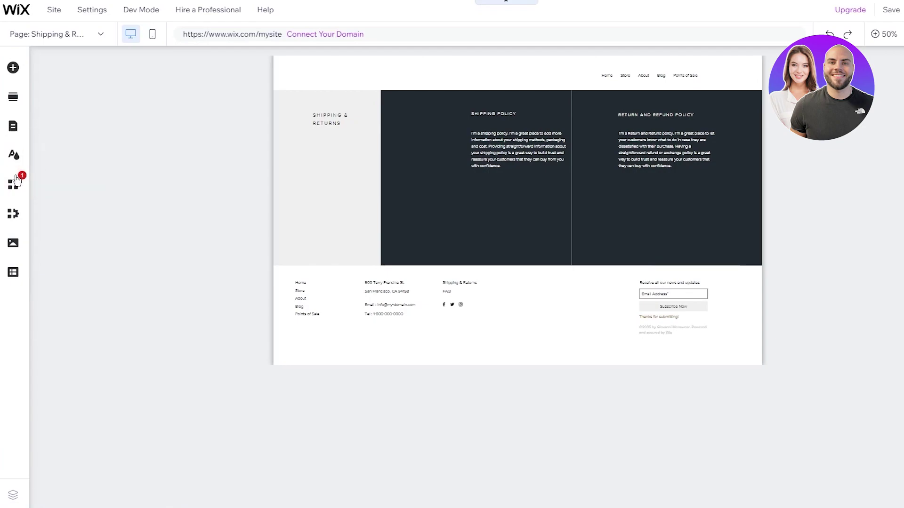
Look over the FAQ page, then bring up the Store page's product collection
left_click(66, 35)
left_click(32, 277)
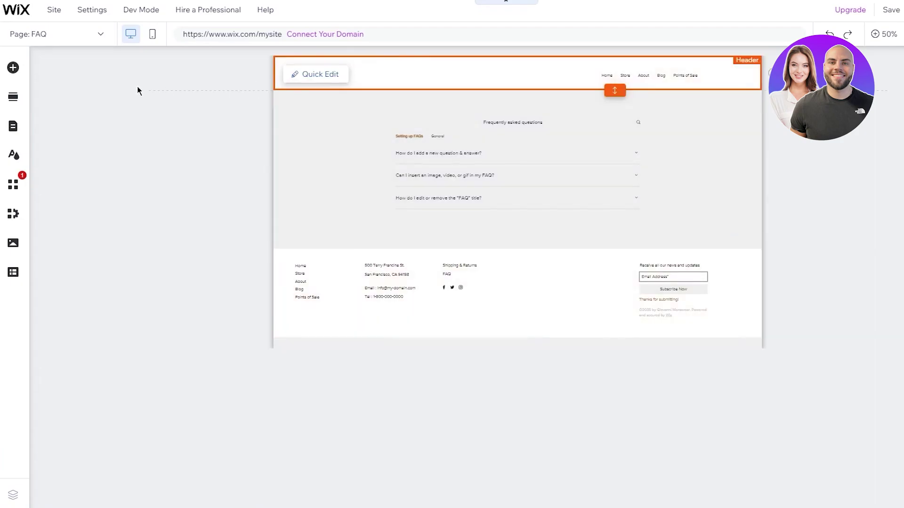
left_click(38, 40)
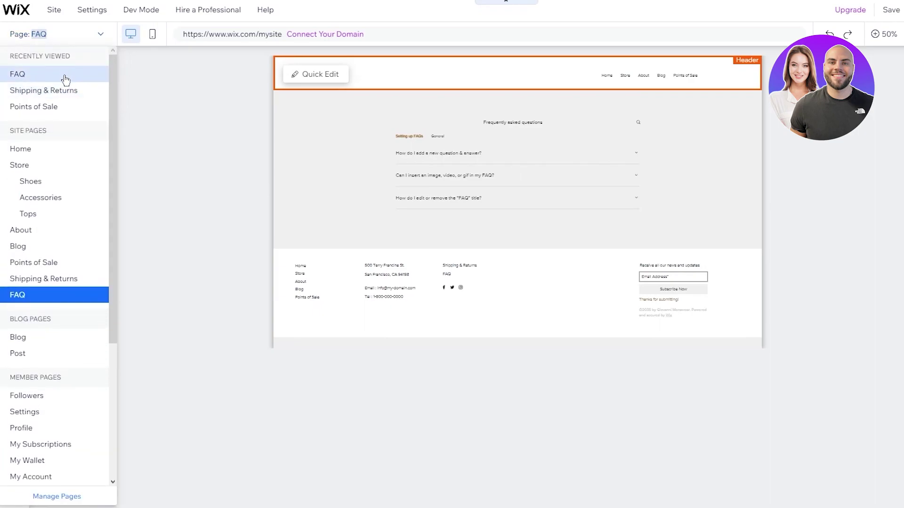
left_click(56, 158)
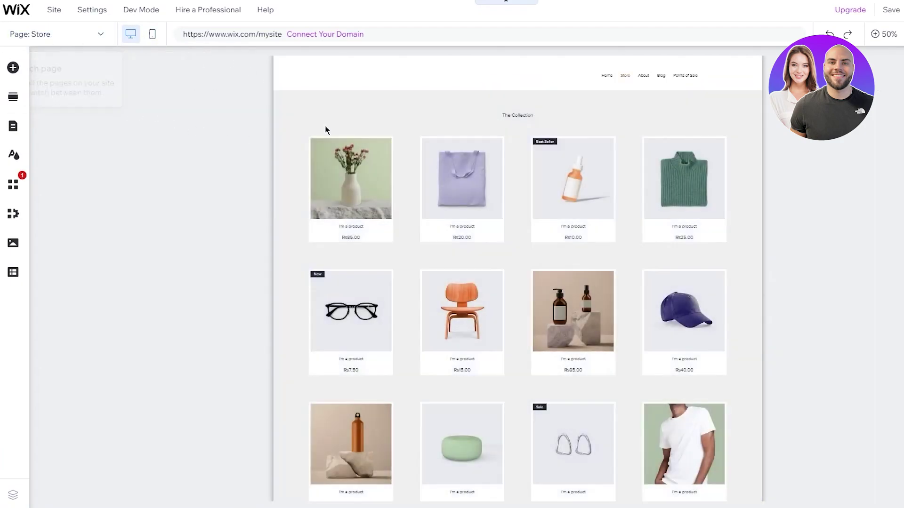
Show the Store page at 100% and scroll through its product grid and prices
left_click(875, 35)
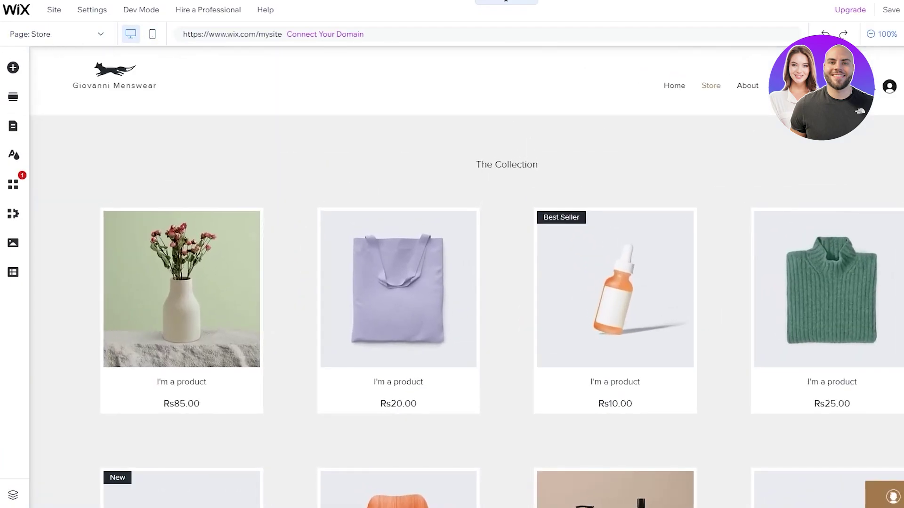
scroll(844, 159, "down", 5)
scroll(614, 207, "up", 5)
scroll(459, 240, "down", 5)
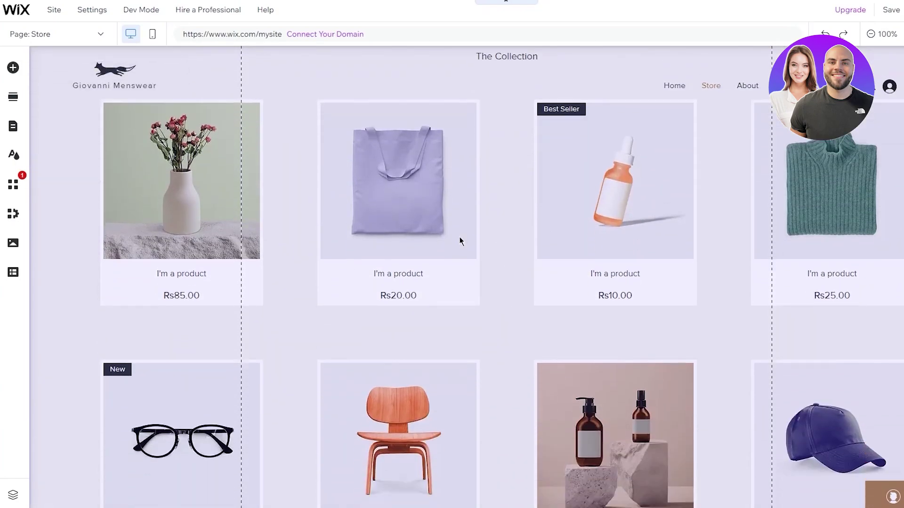
scroll(595, 206, "up", 4)
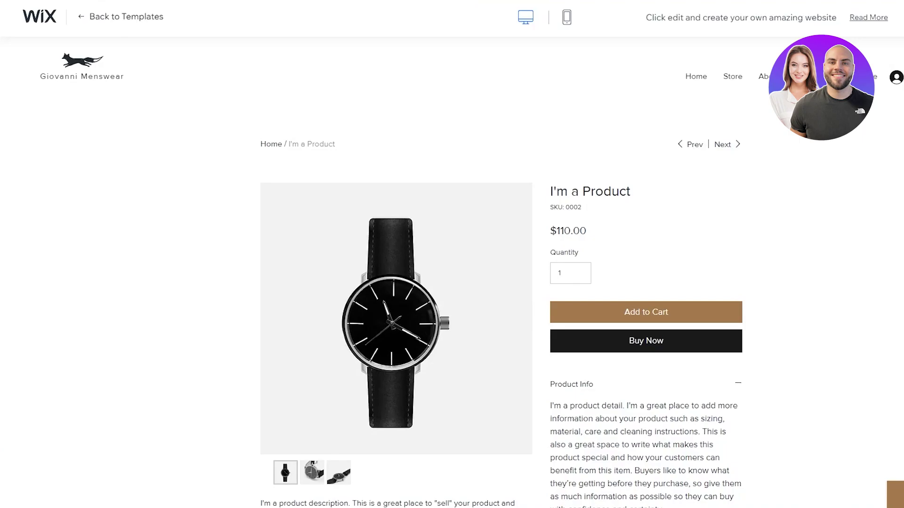
Scroll the template page once more, then go to the My Sites overview
scroll(452, 282, "down", 5)
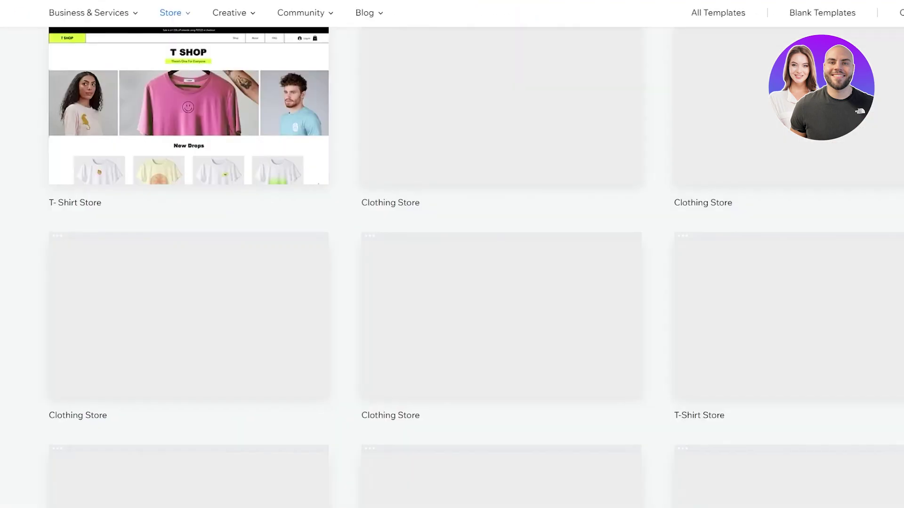
scroll(146, 61, "up", 1)
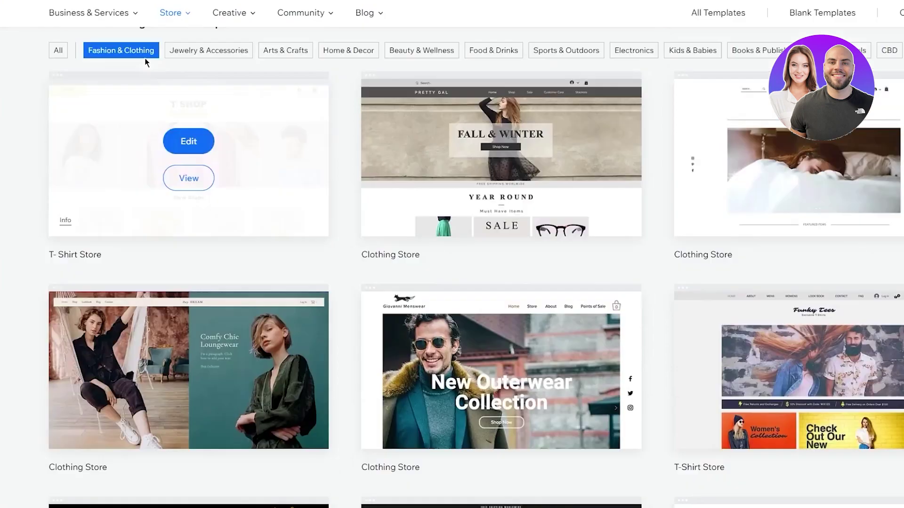
scroll(145, 61, "up", 3)
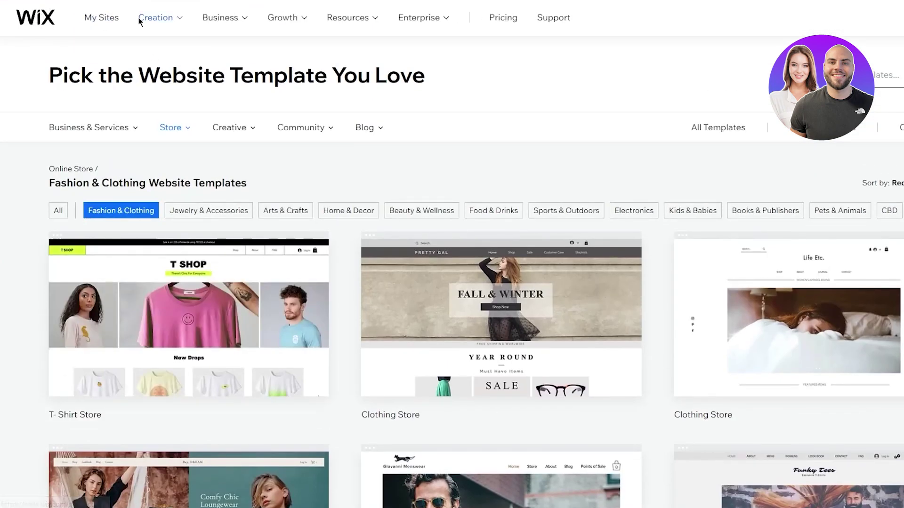
left_click(106, 17)
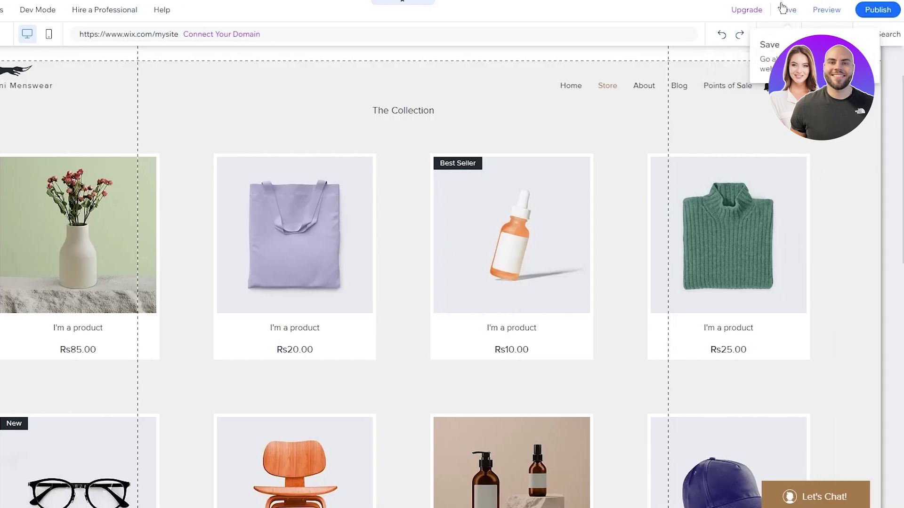
Save the site on the free Wix.com address and dismiss the site-saved confirmation
left_click(784, 9)
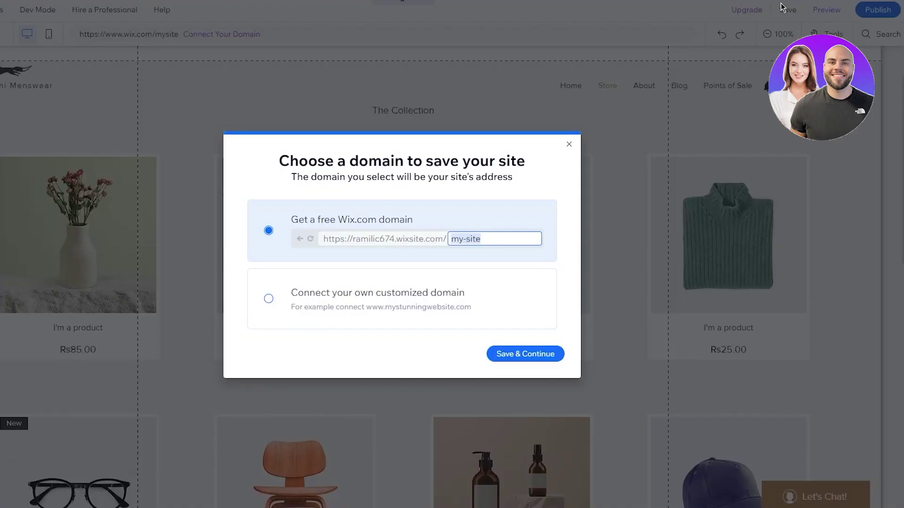
left_click(517, 355)
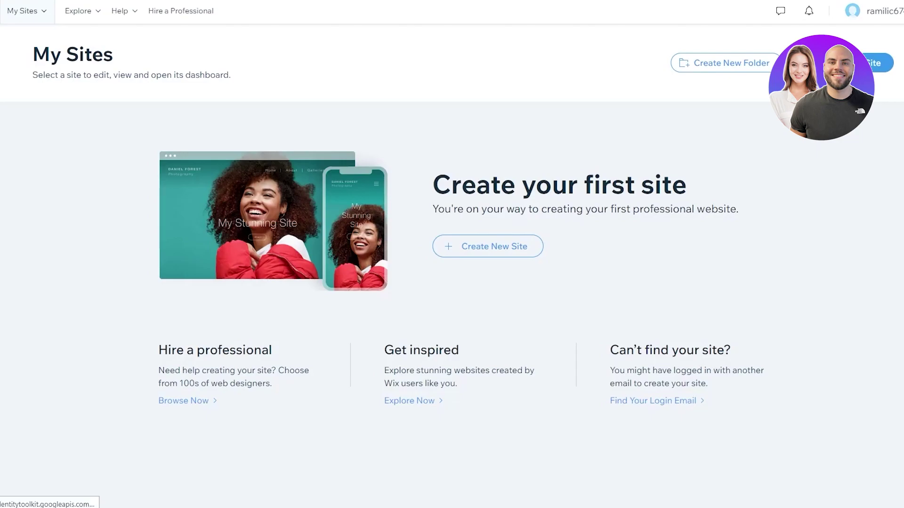
left_click(3, 10)
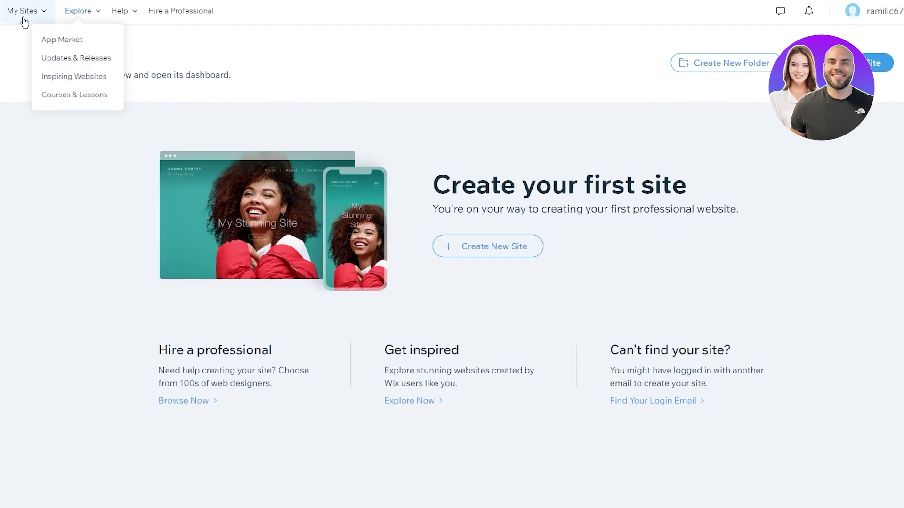
mouse_move(15, 15)
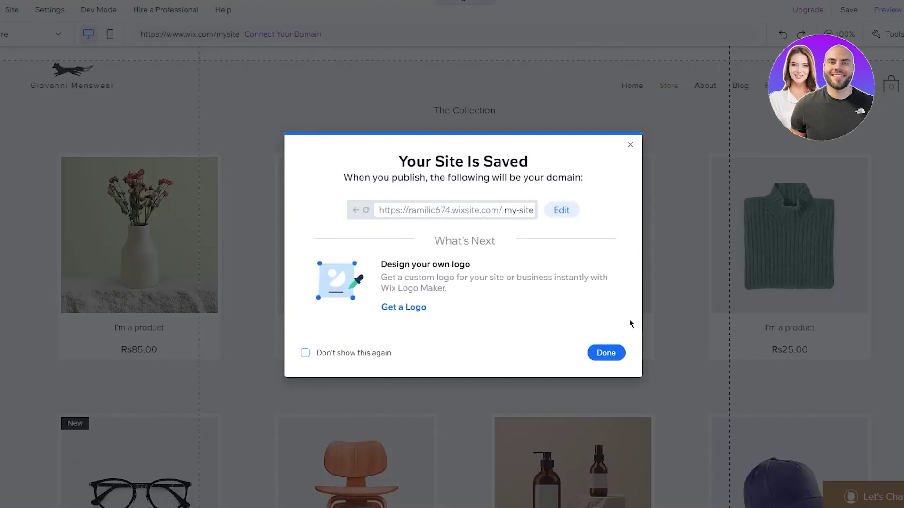
left_click(606, 353)
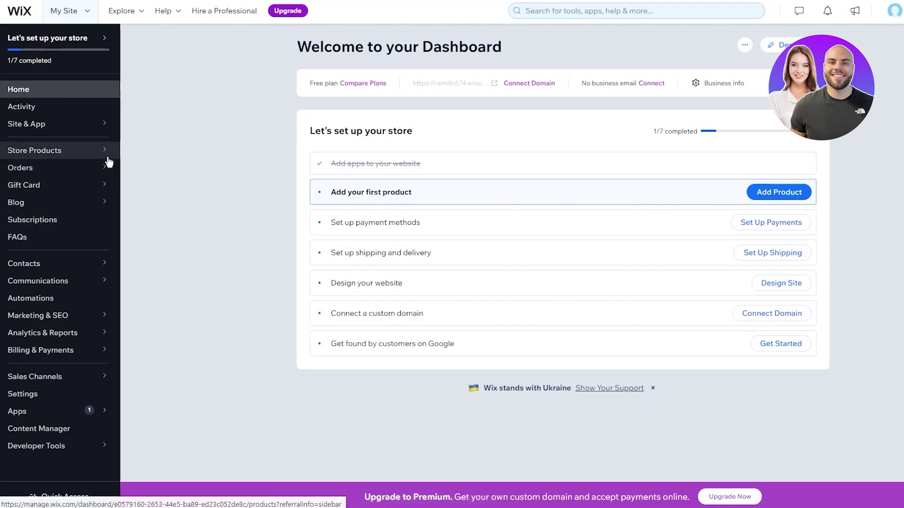
Open Products under Store Products to list the 12 sample products
mouse_move(103, 159)
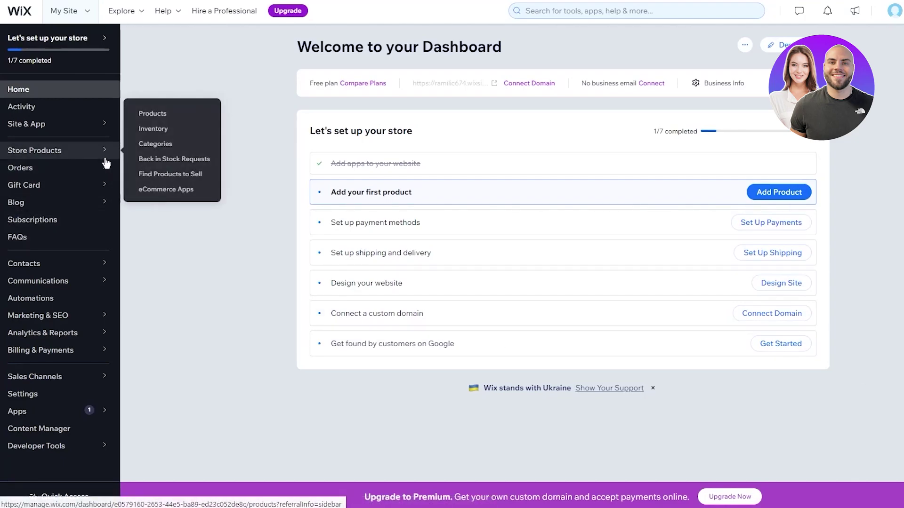
left_click(133, 122)
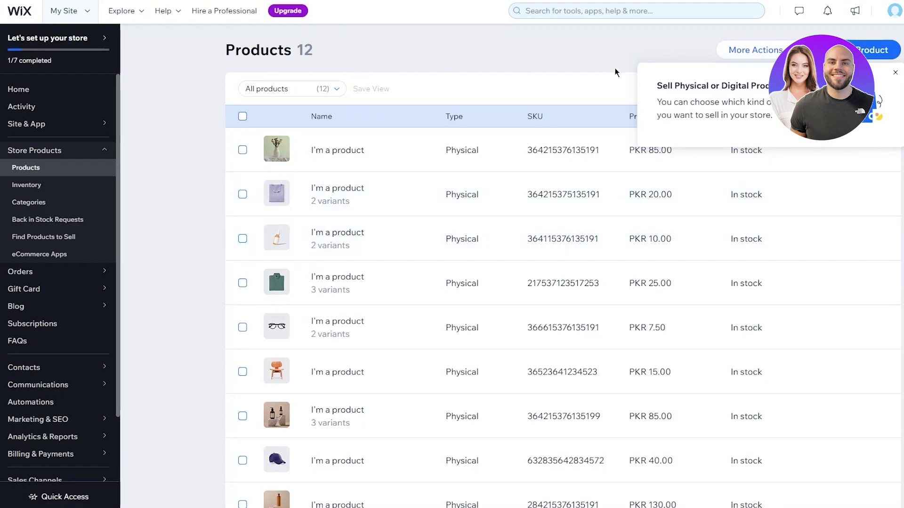
Dismiss the product-type tip, check More Actions, and create a new physical product
left_click(895, 73)
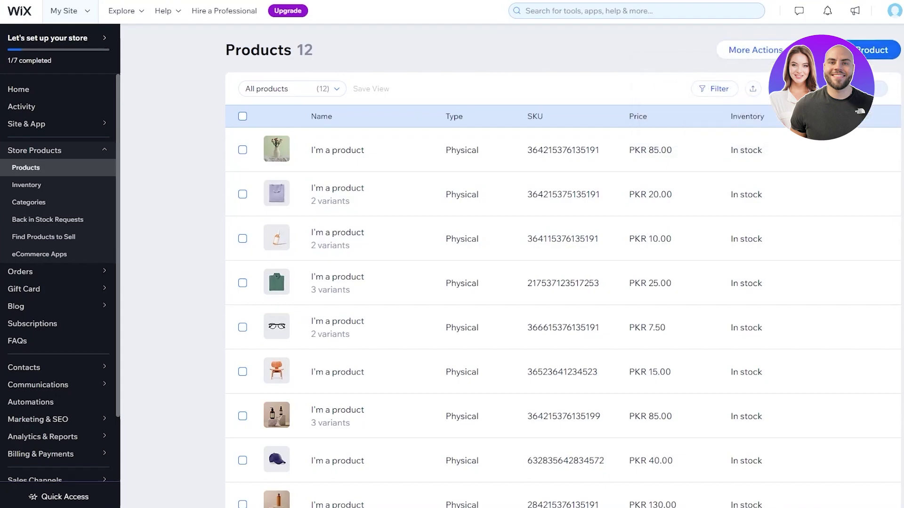
left_click(758, 55)
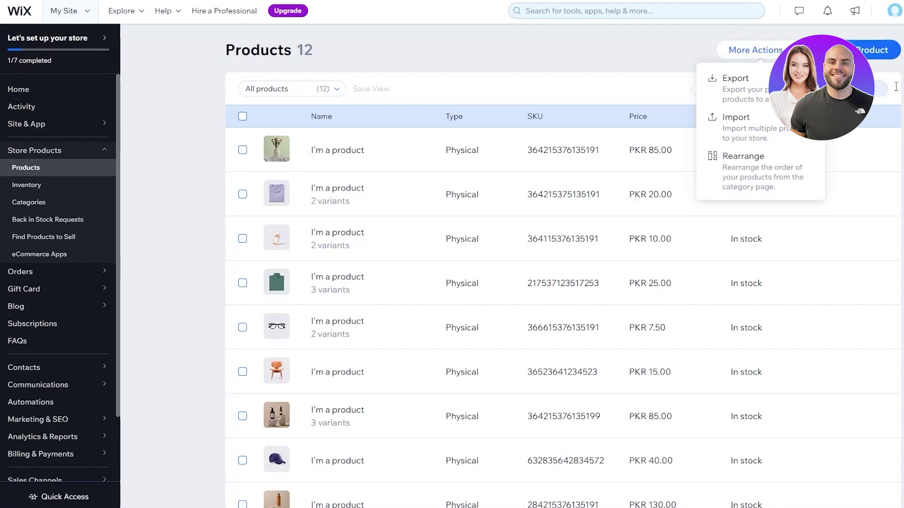
left_click(865, 50)
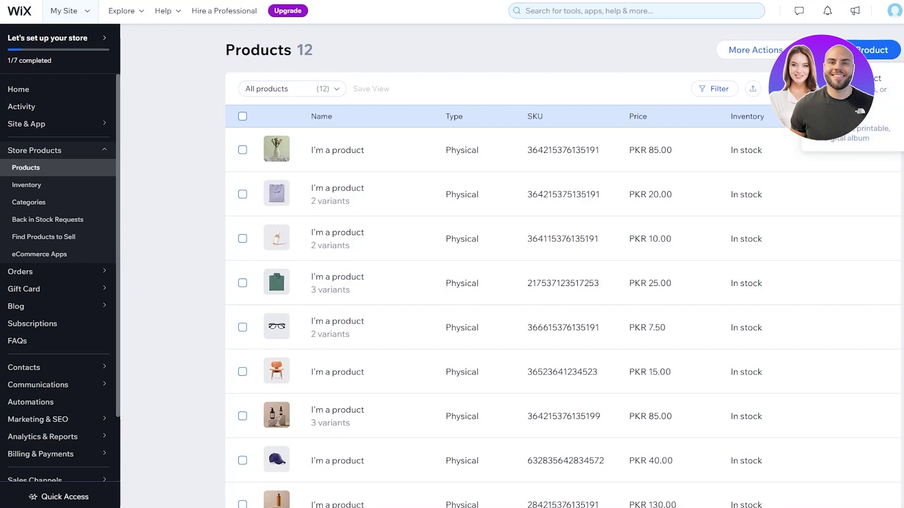
left_click(877, 87)
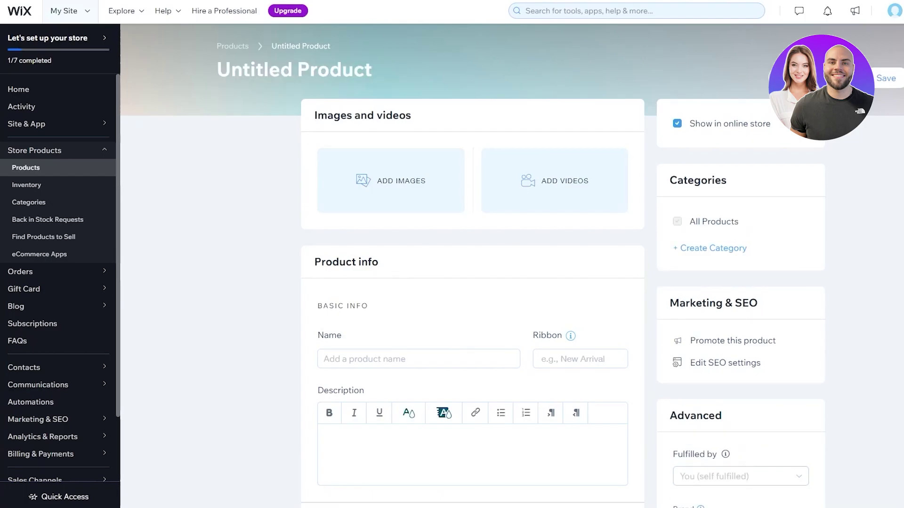
Upload the pexels pink T-shirt photo from the computer and add it to the product images
left_click(406, 164)
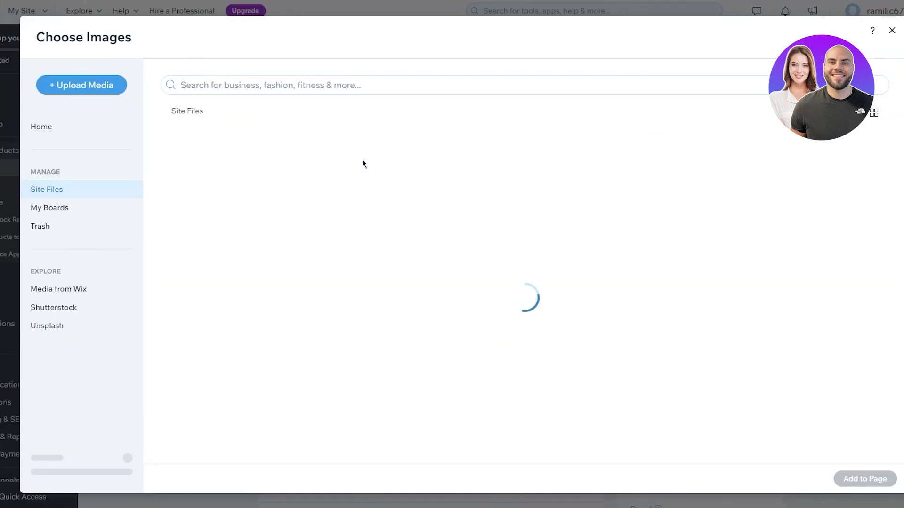
left_click(101, 85)
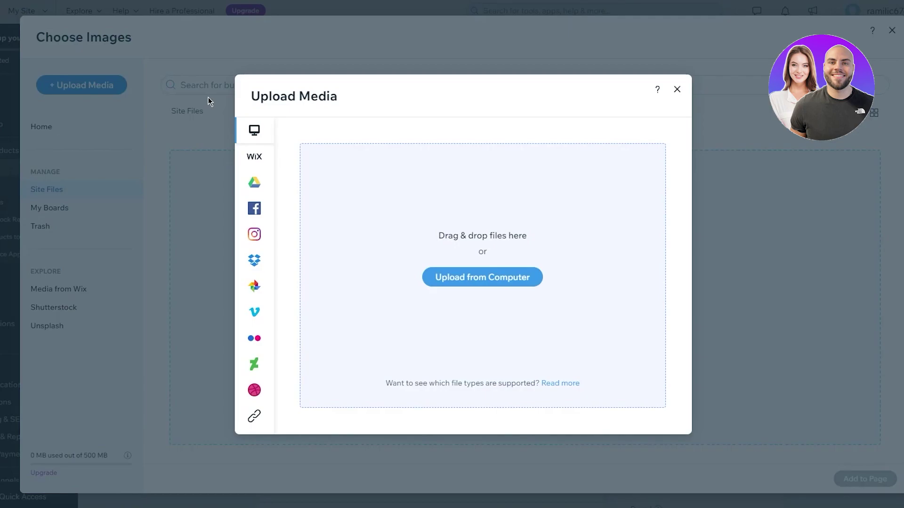
left_click(459, 283)
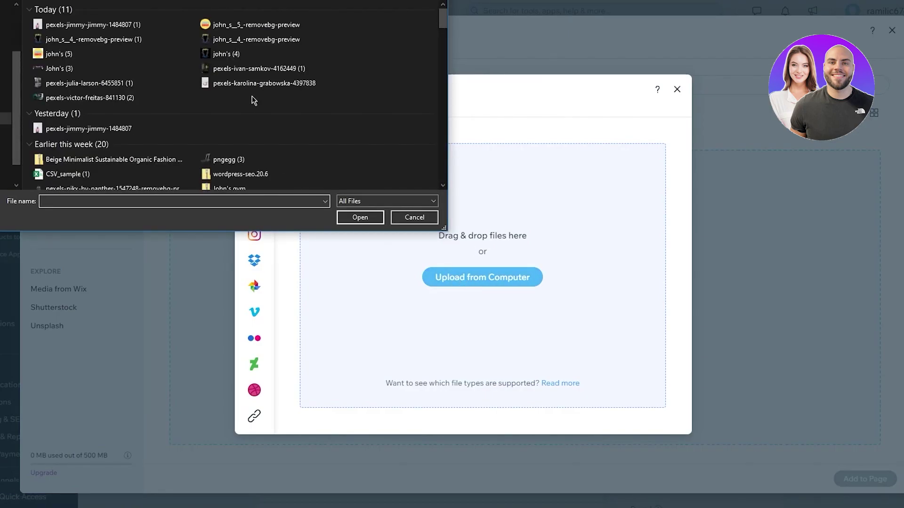
double_click(64, 24)
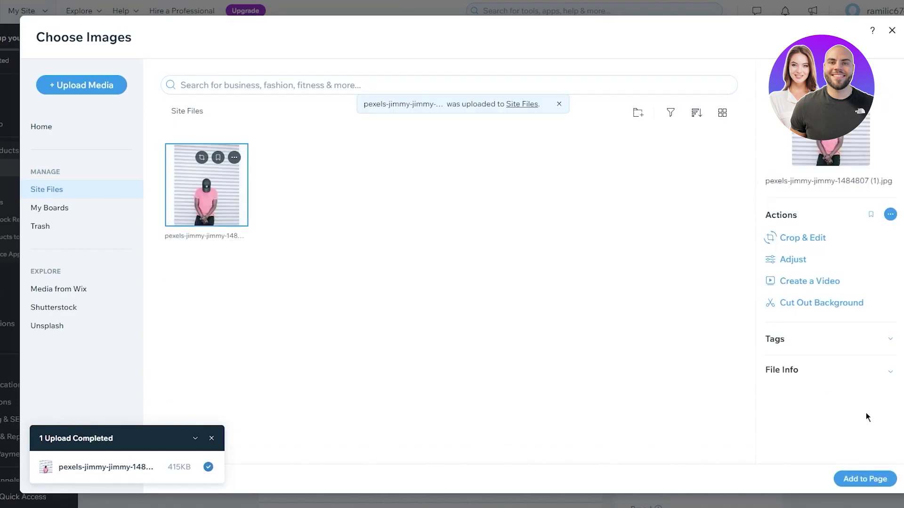
left_click(868, 480)
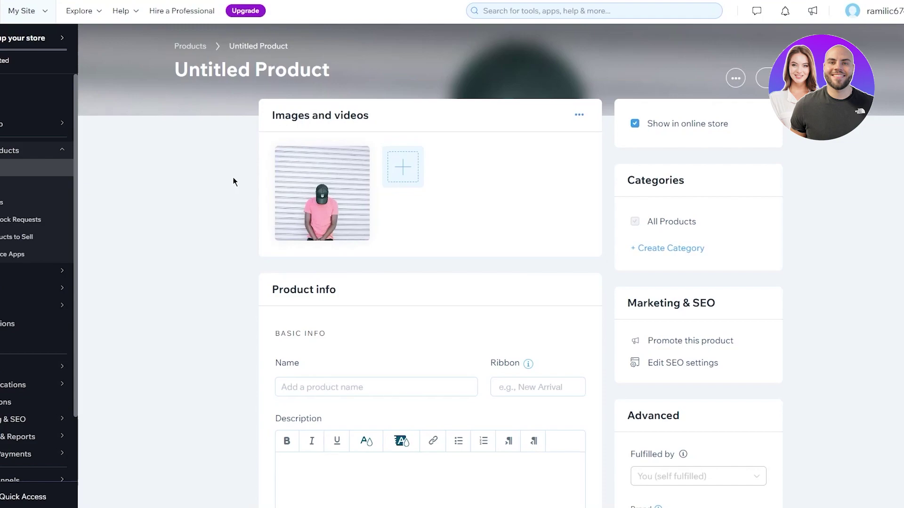
Name the product 'Plasma Pink T-Shirt'
scroll(232, 181, "down", 3)
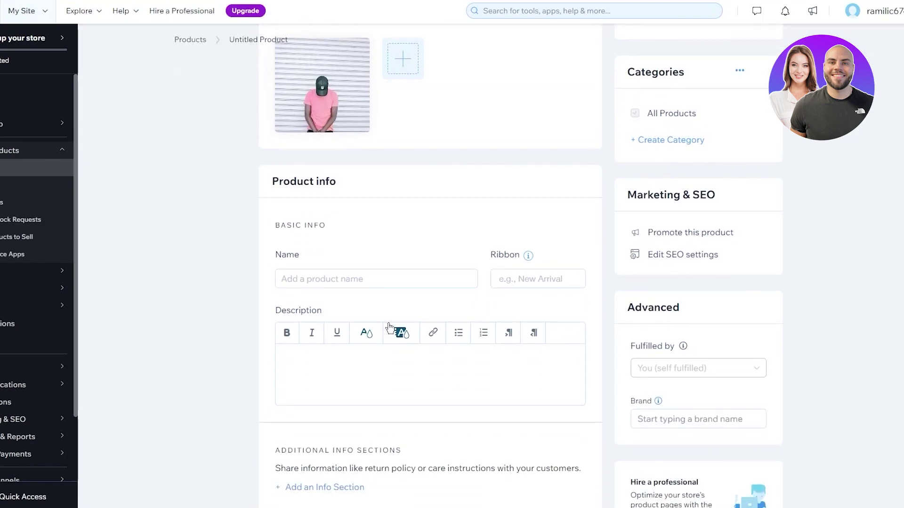
left_click(334, 272)
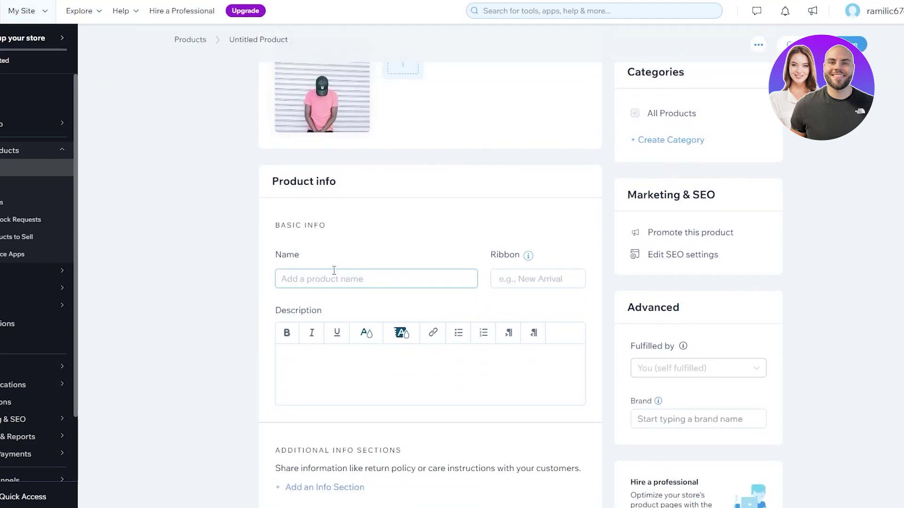
type("Plas")
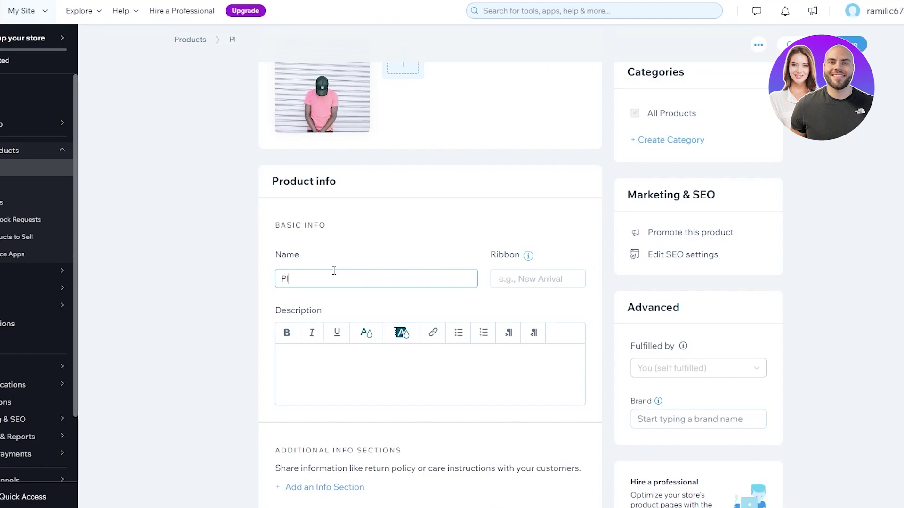
type("ma Pink")
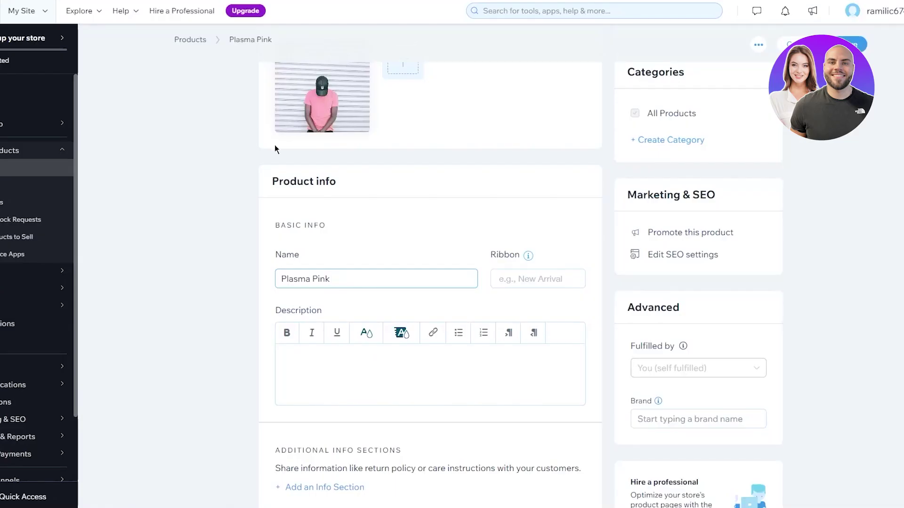
type("T-Shirt")
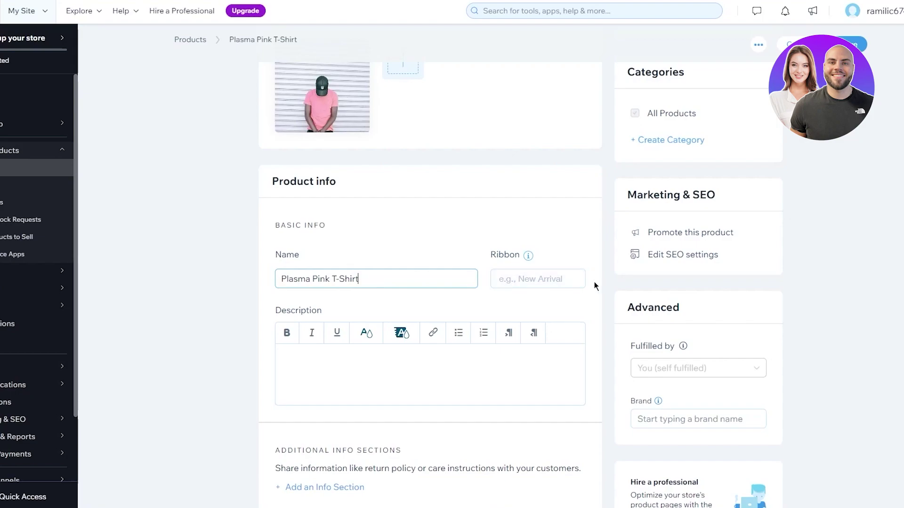
Create and apply an 'On Sale' ribbon to the product
left_click(541, 277)
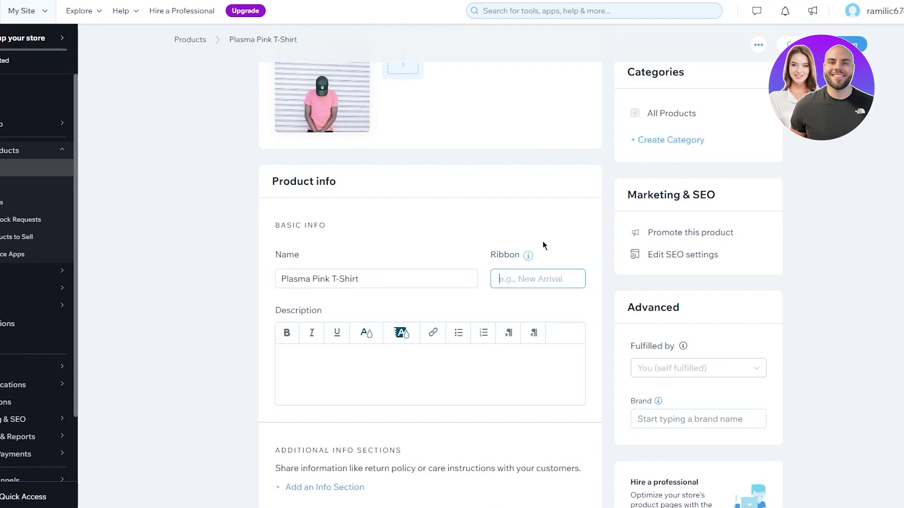
type("ON")
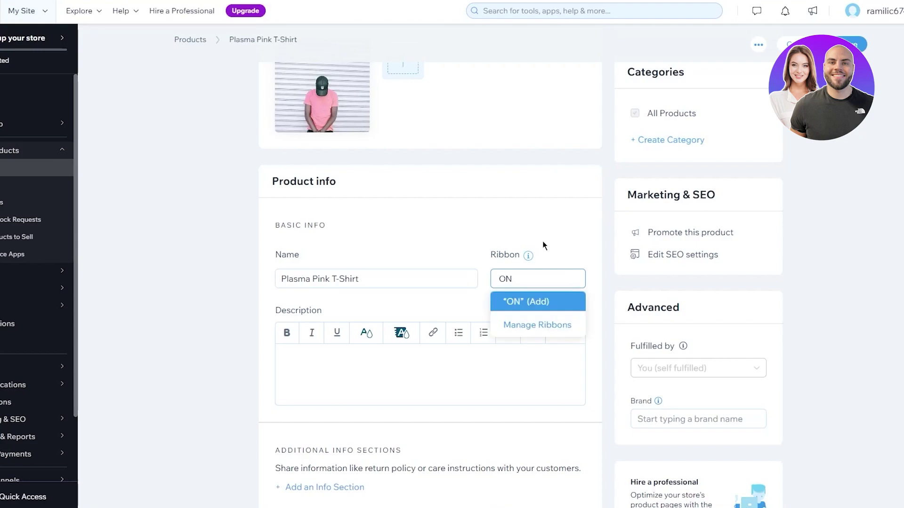
key("BackSpace")
type("n Sale")
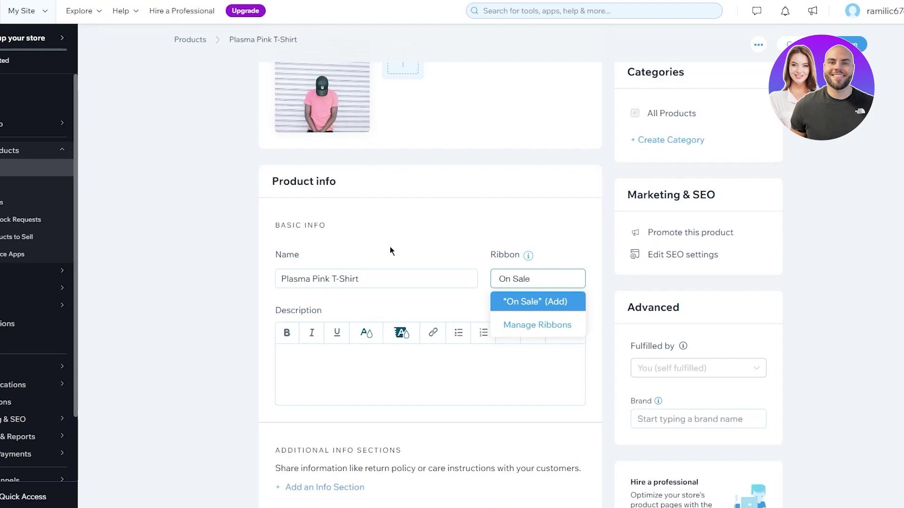
left_click(549, 307)
scroll(560, 228, "down", 3)
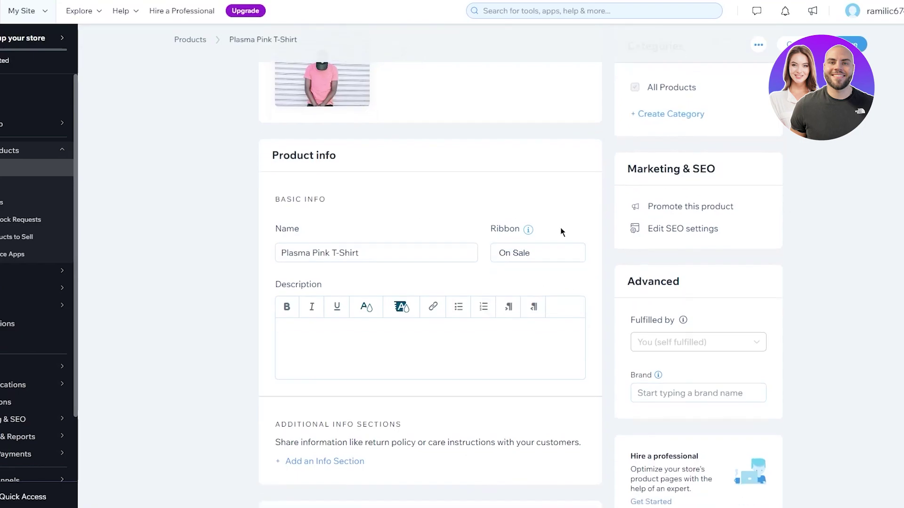
left_click(352, 210)
scroll(444, 150, "up", 2)
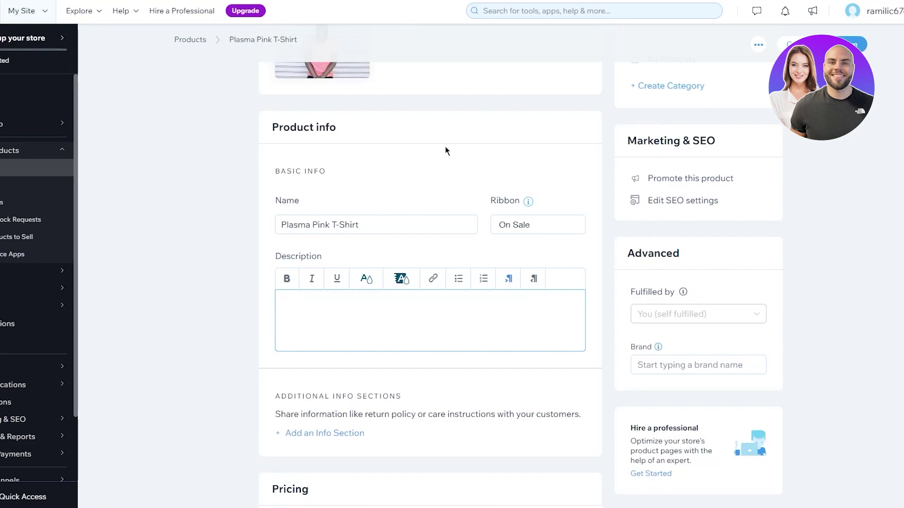
Enter the description 'This the Large Variant of the plasma pink shirt that we have.'
type("This the Lar")
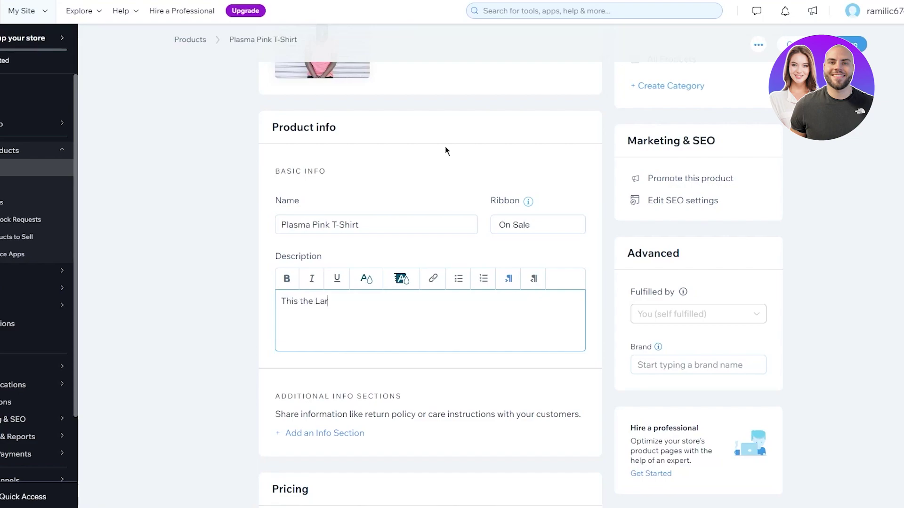
type("ge Variant of the pl")
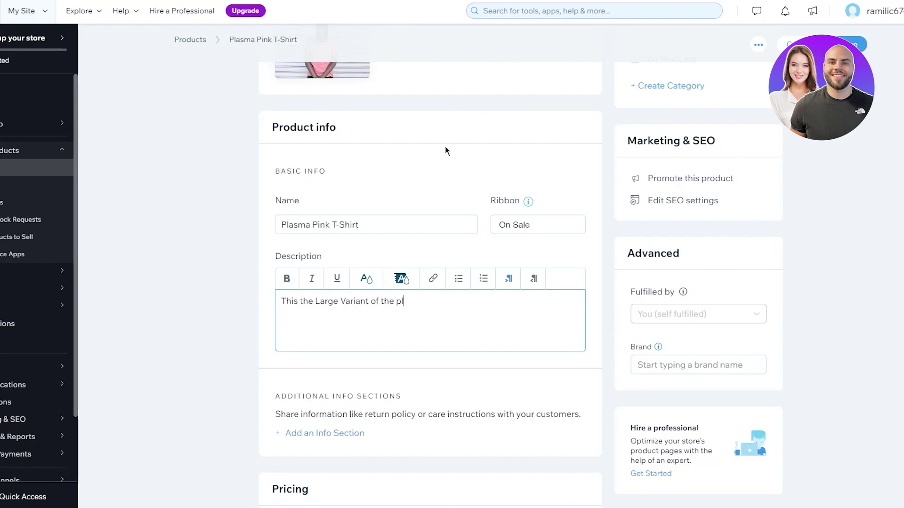
type("asma pink shirt t")
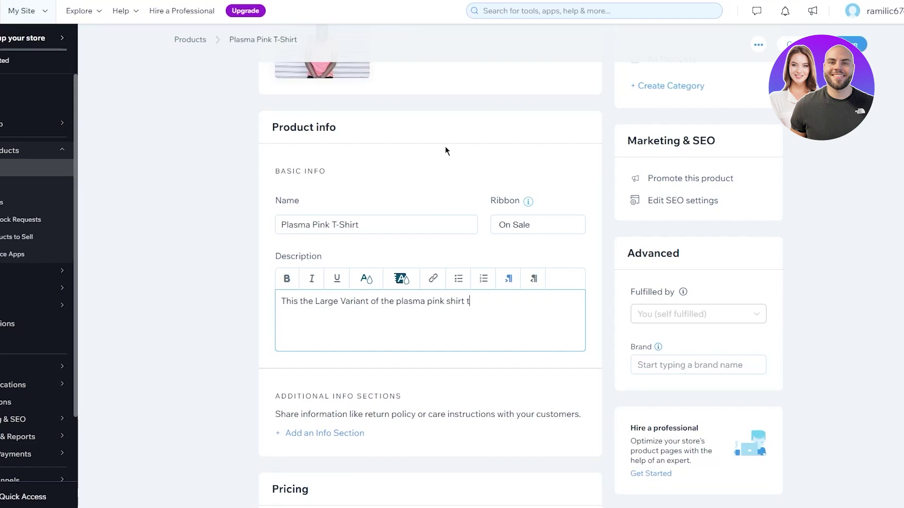
type("hat we have.")
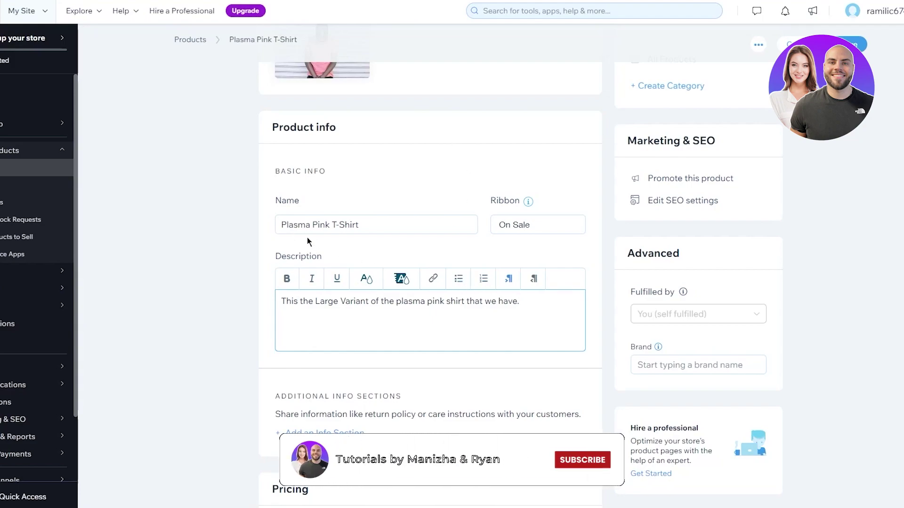
scroll(216, 221, "down", 8)
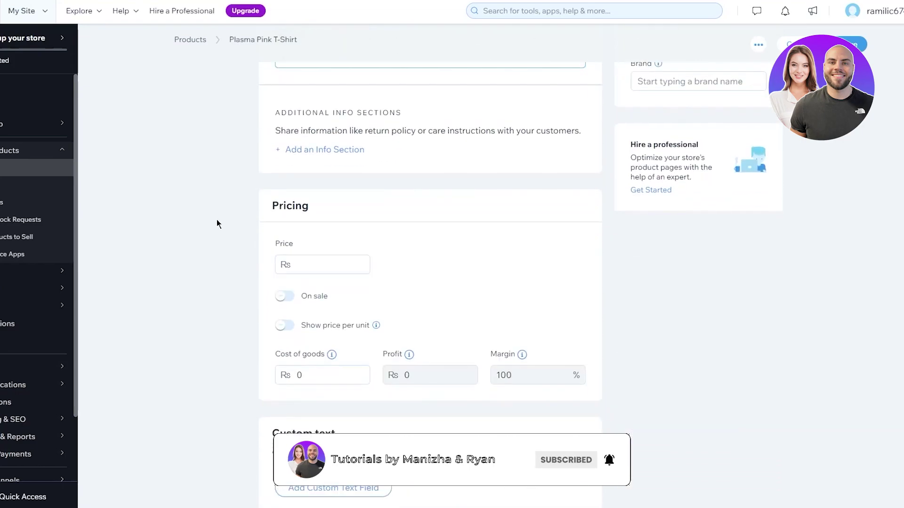
Price the product at Rs 200 and put it on sale at 90% off (Rs 20)
left_click(331, 168)
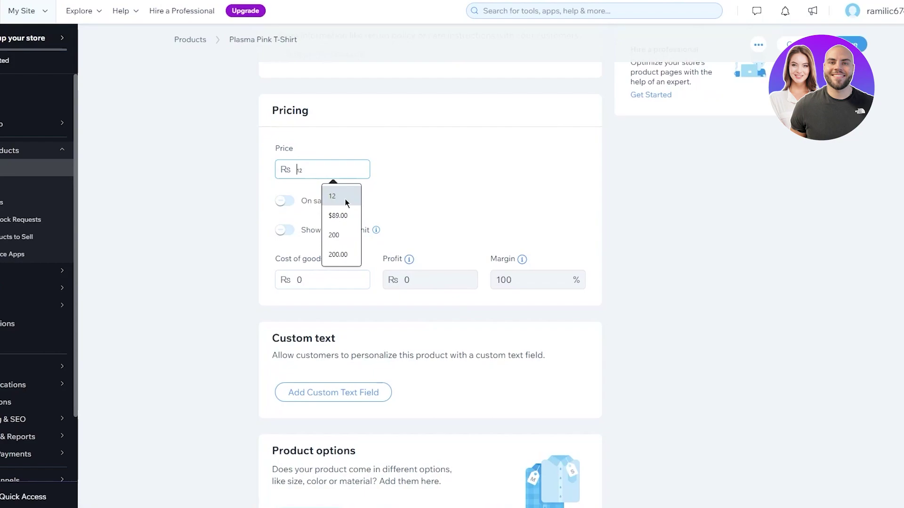
left_click(338, 253)
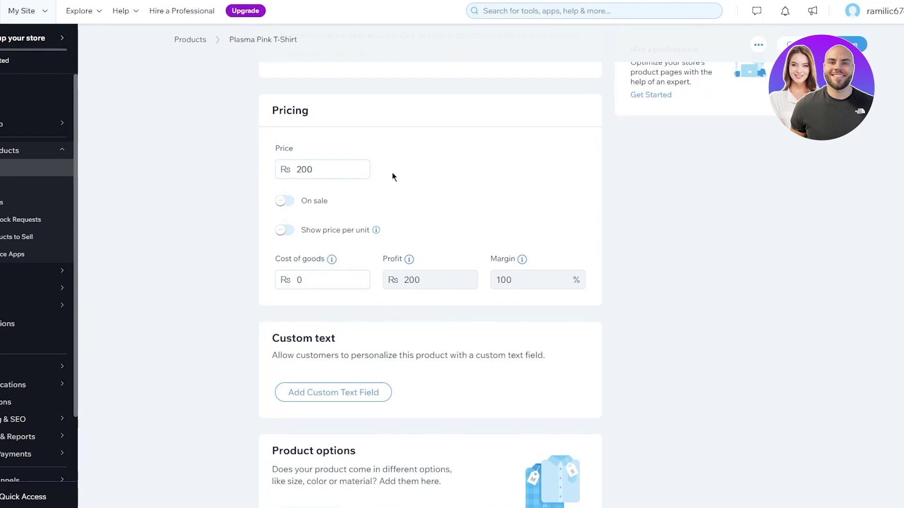
left_click(283, 203)
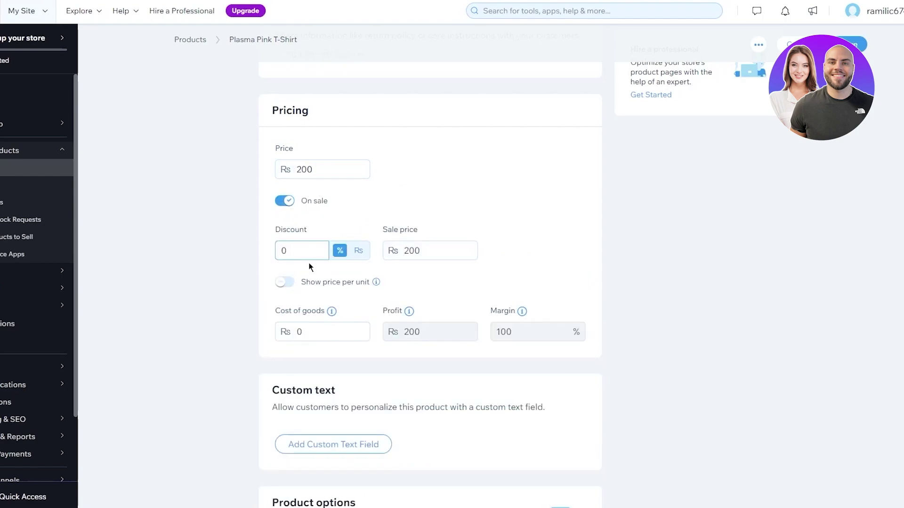
type("43")
key("BackSpace")
key("BackSpace")
type("90")
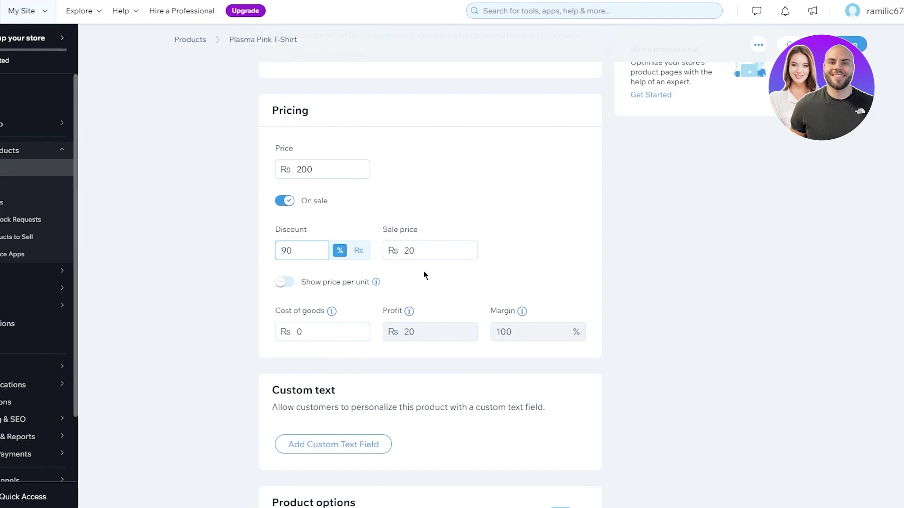
left_click(284, 282)
left_click(285, 284)
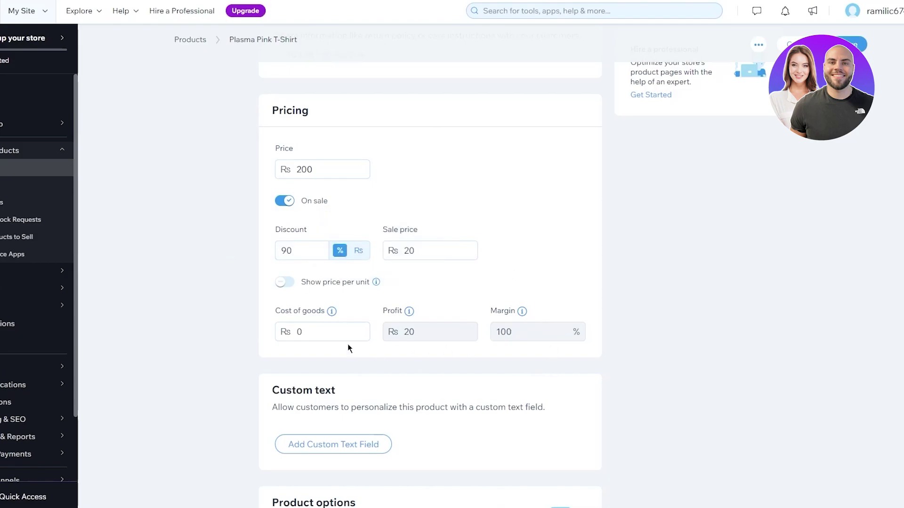
scroll(348, 349, "down", 2)
Check the SKU field under Inventory and shipping, then save the Plasma Pink T-Shirt product
scroll(403, 215, "down", 6)
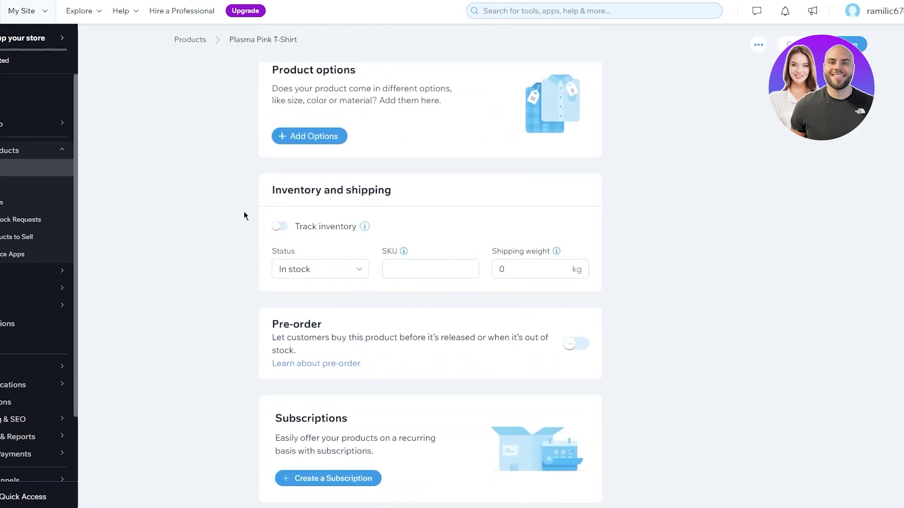
left_click(413, 264)
mouse_move(406, 252)
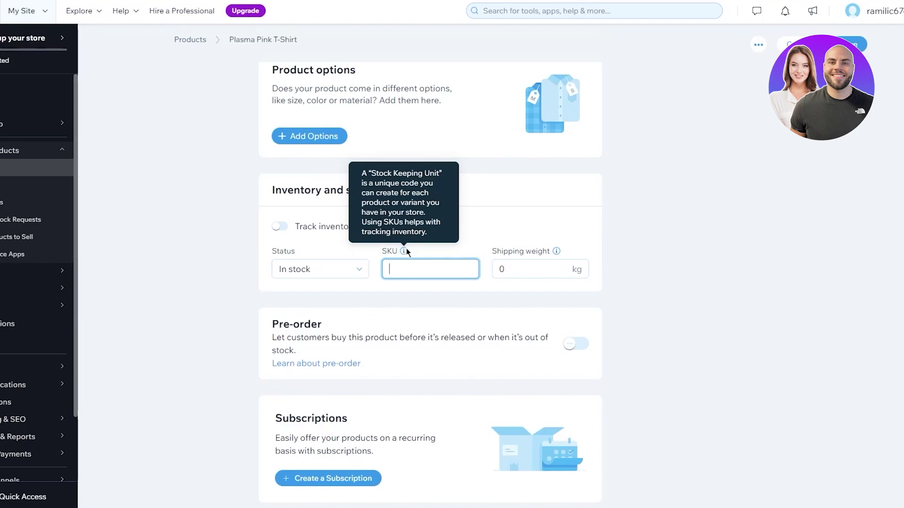
scroll(501, 260, "down", 2)
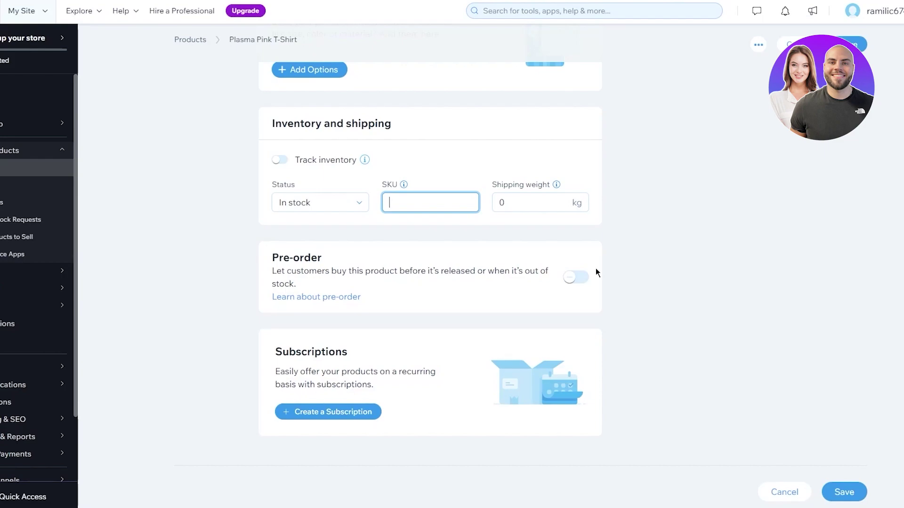
left_click(849, 44)
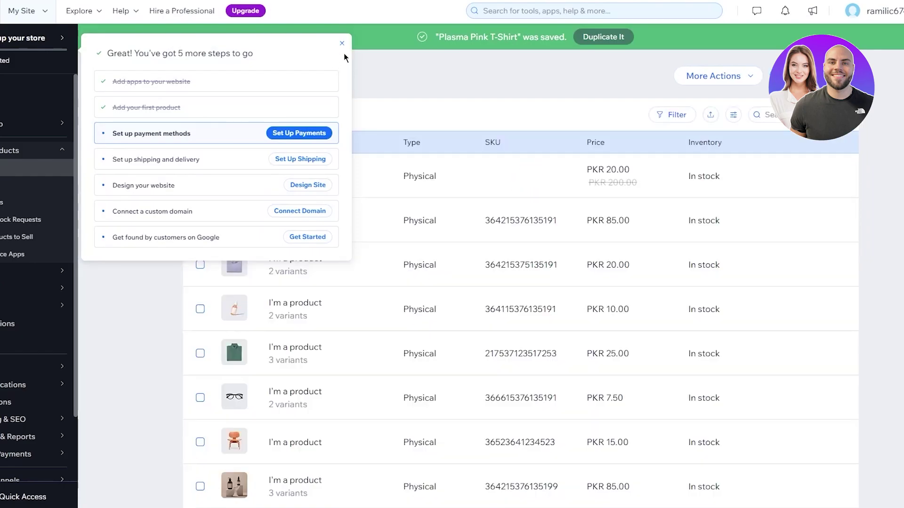
Close the store setup checklist and return to the dashboard home
left_click(342, 43)
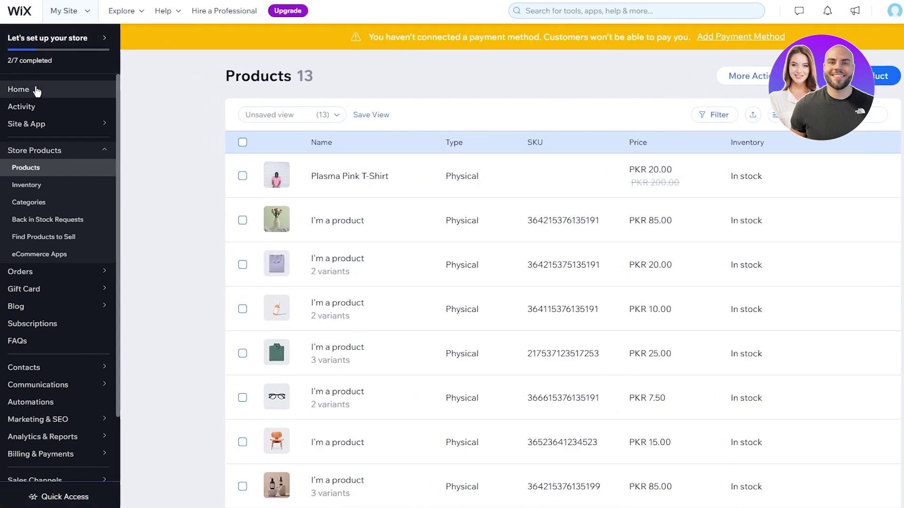
left_click(37, 91)
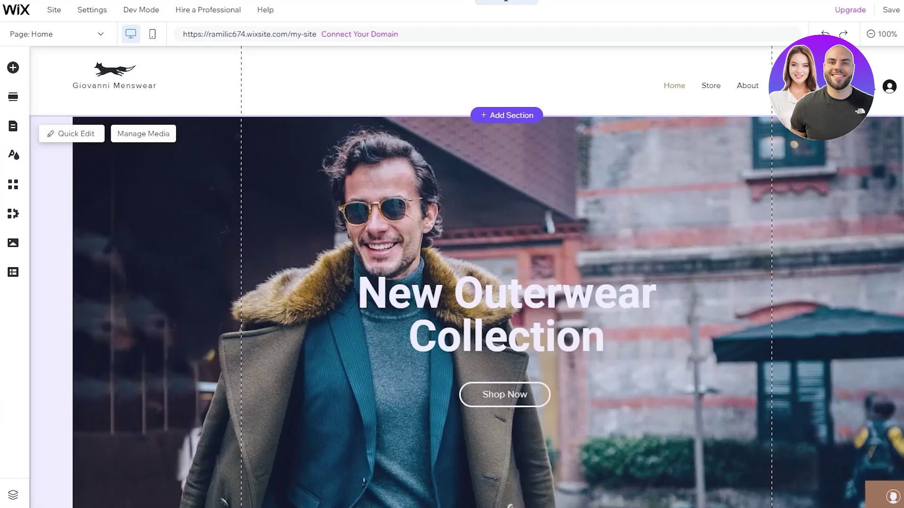
Select the Featured Products slider gallery on the Home page, then preview the site
scroll(335, 290, "down", 5)
scroll(466, 276, "down", 3)
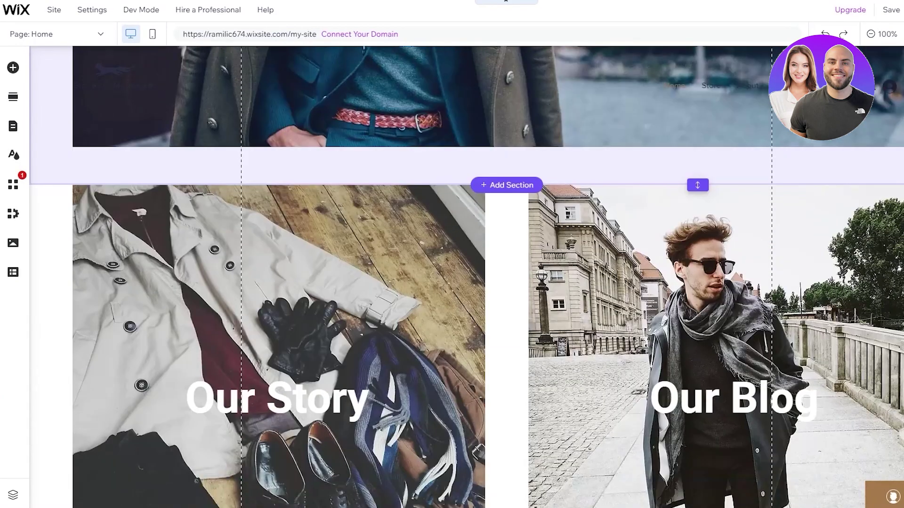
scroll(630, 185, "down", 12)
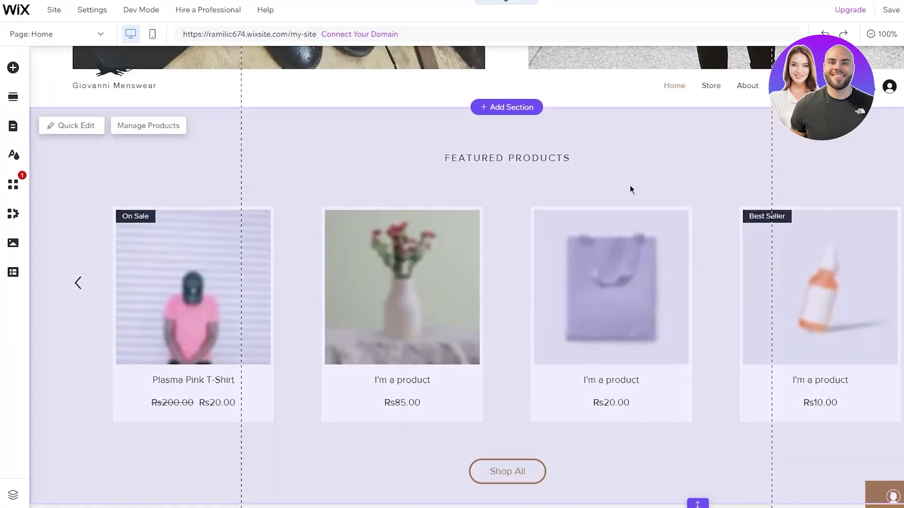
scroll(263, 197, "up", 2)
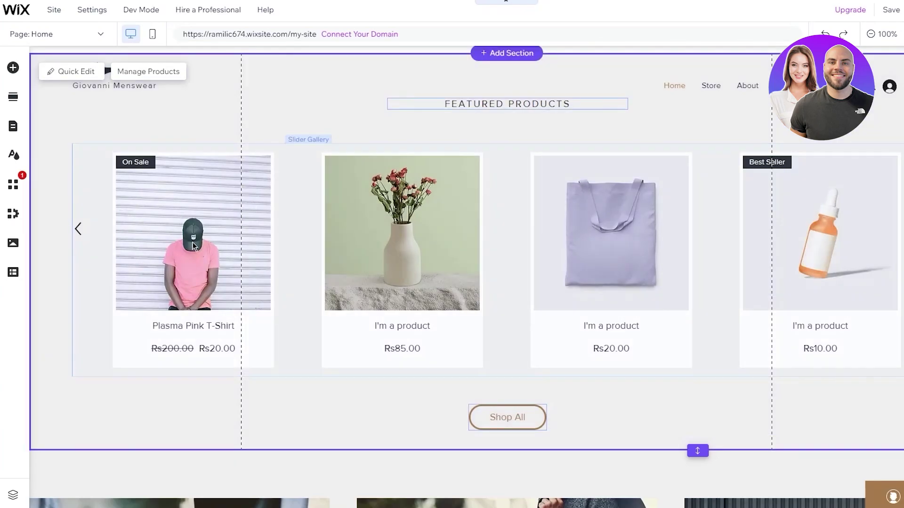
left_click(192, 202)
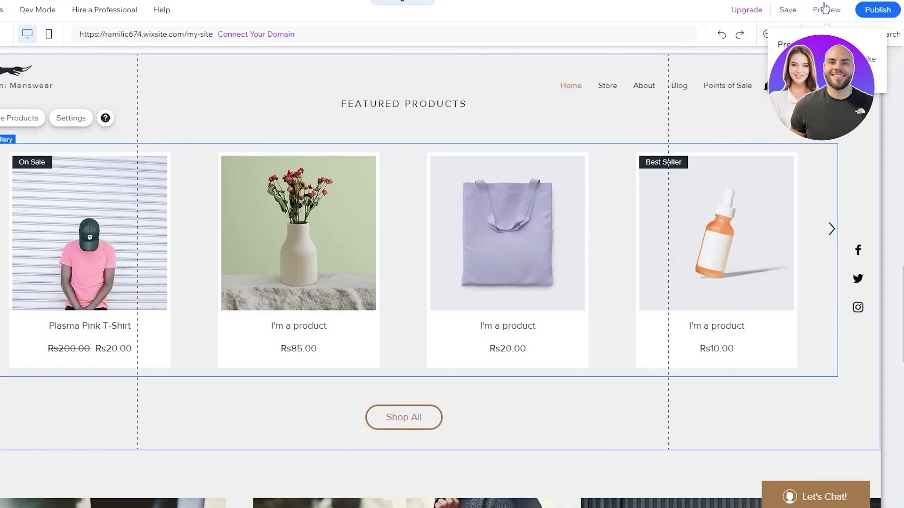
left_click(824, 7)
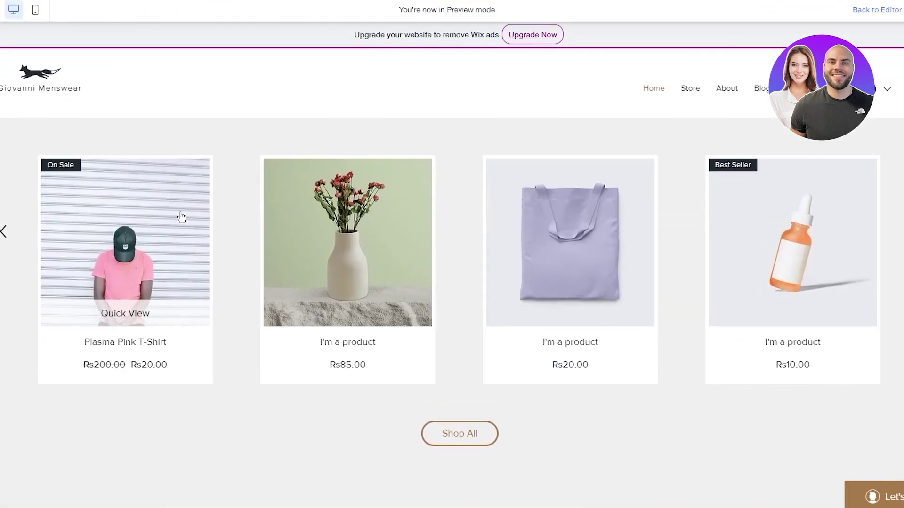
Open the Plasma Pink T-Shirt product page in preview, review its description and try Buy Now
left_click(181, 217)
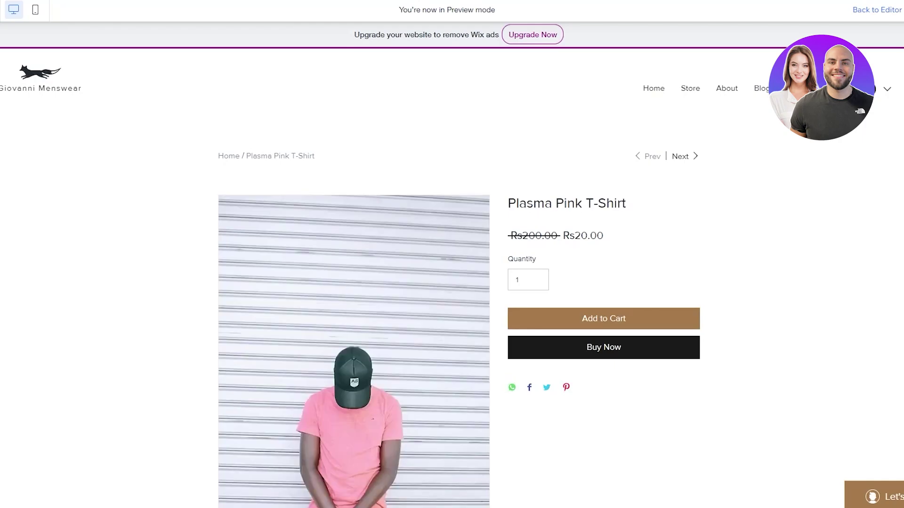
scroll(326, 224, "down", 6)
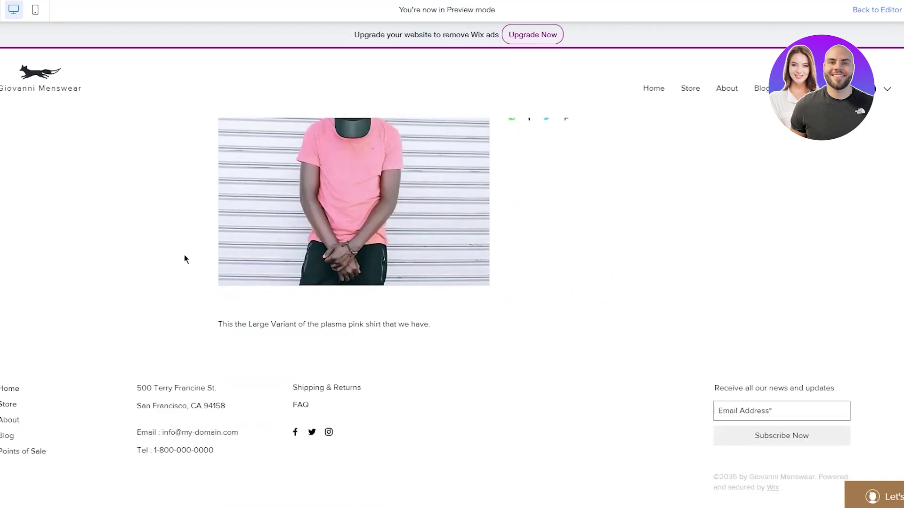
scroll(455, 308, "up", 5)
scroll(455, 308, "up", 2)
scroll(404, 201, "down", 6)
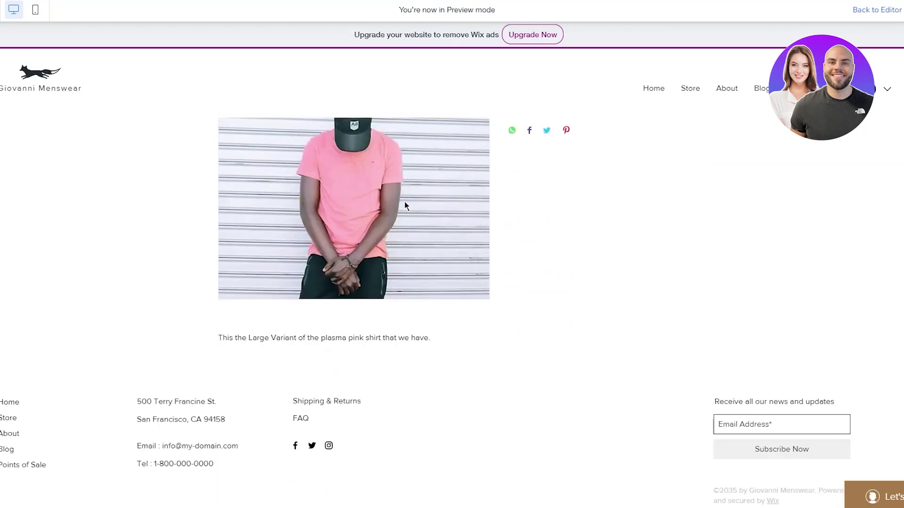
left_click_drag(219, 303, 410, 304)
left_click(221, 318)
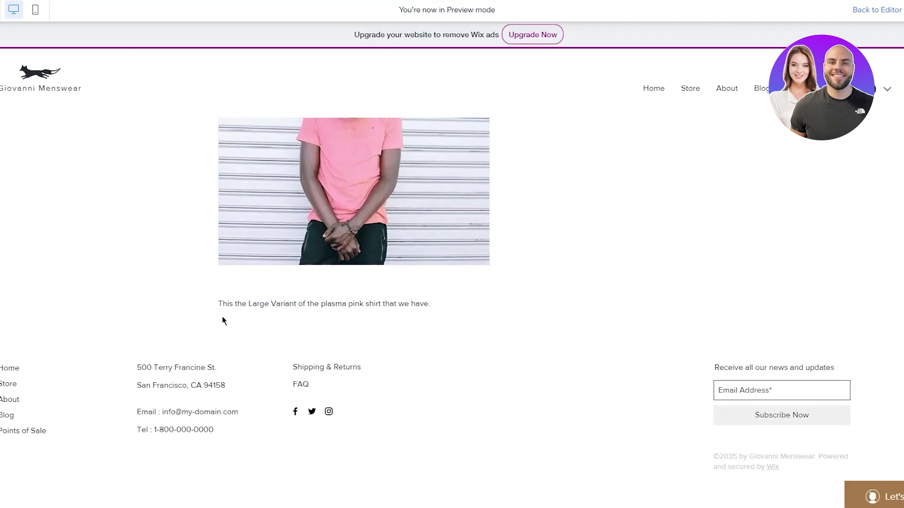
scroll(357, 301, "up", 4)
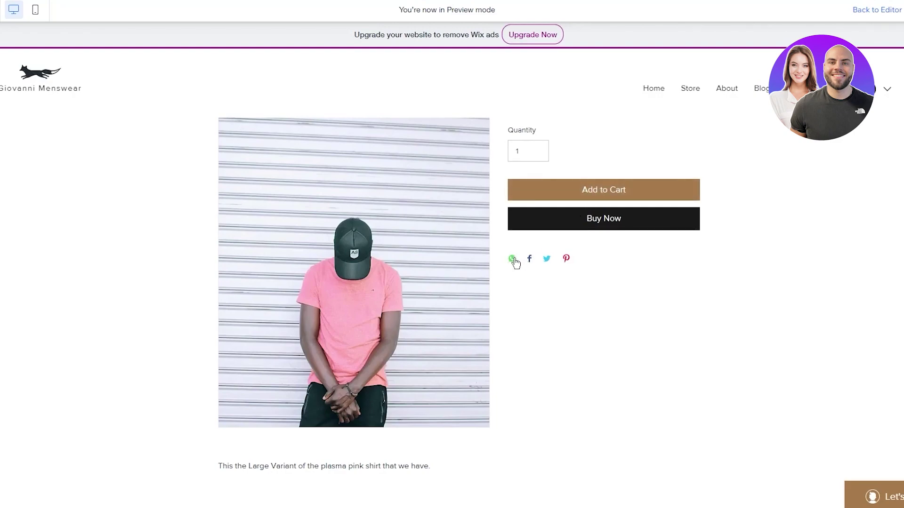
scroll(761, 167, "up", 3)
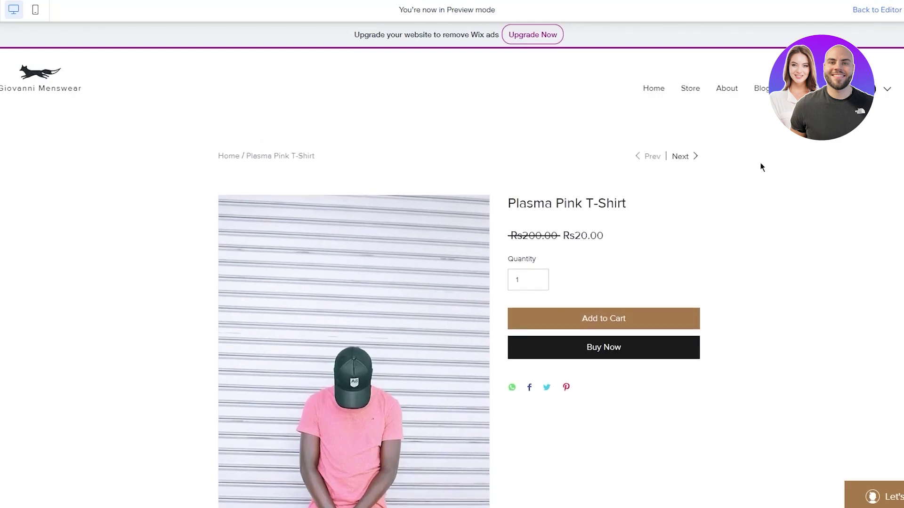
left_click(578, 347)
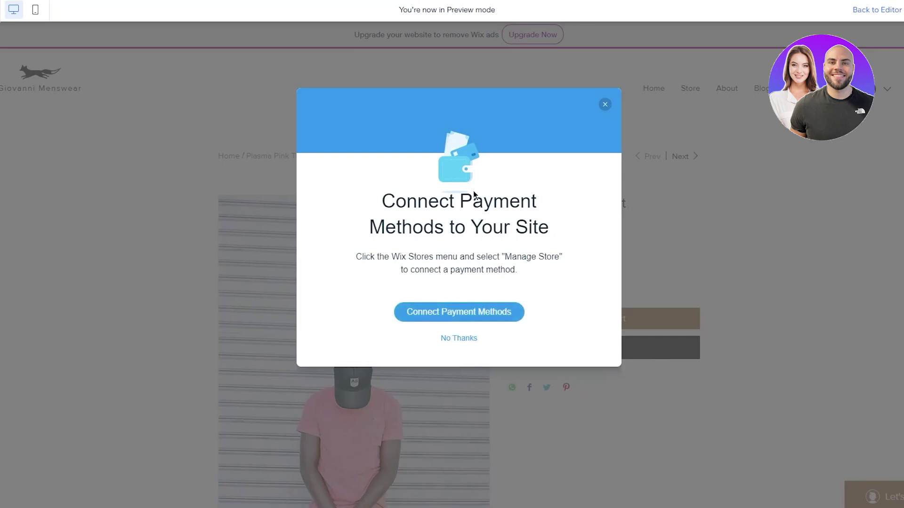
Dismiss the Connect Payment Methods prompt so the site can be published
left_click(604, 104)
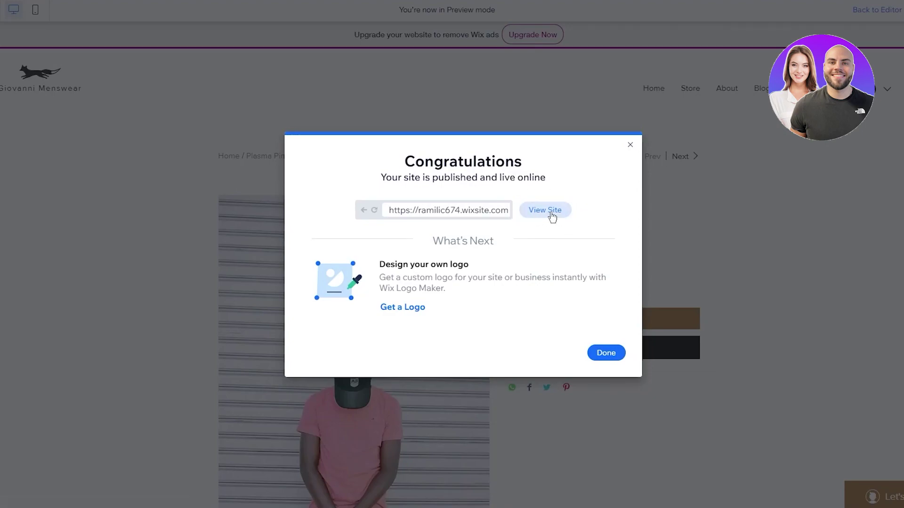
Copy the published wixsite.com address, then close the Congratulations and mobile-editing dialogs
left_click_drag(435, 212, 527, 219)
left_click(472, 193)
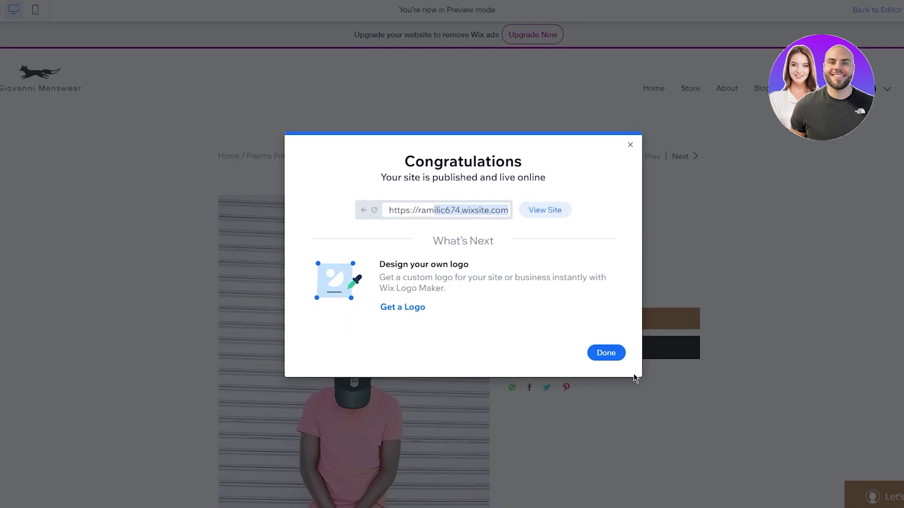
left_click(606, 353)
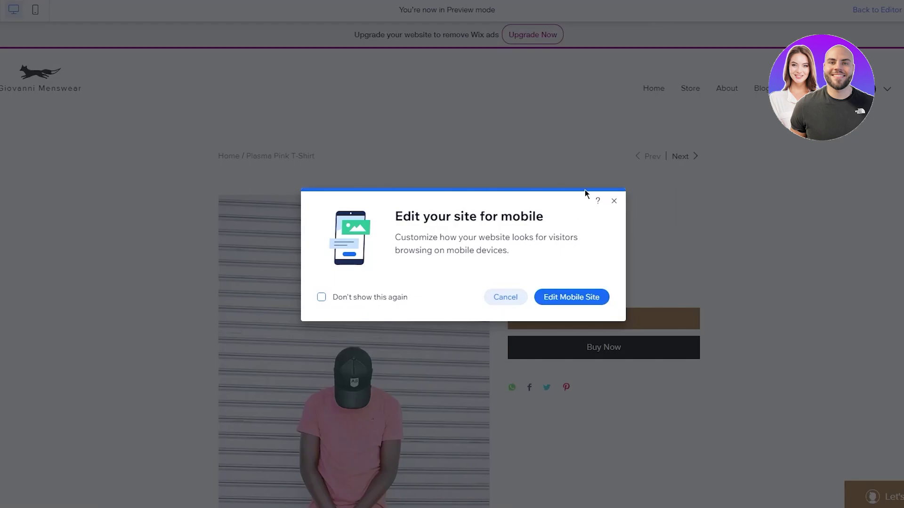
left_click(502, 298)
Go to the site's dashboard and expand the Connect a custom domain checklist step
mouse_move(15, 11)
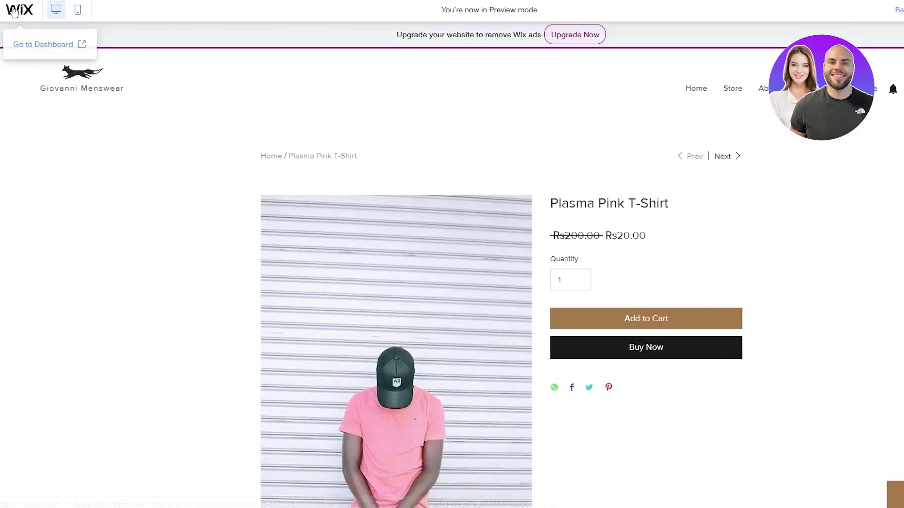
left_click(28, 45)
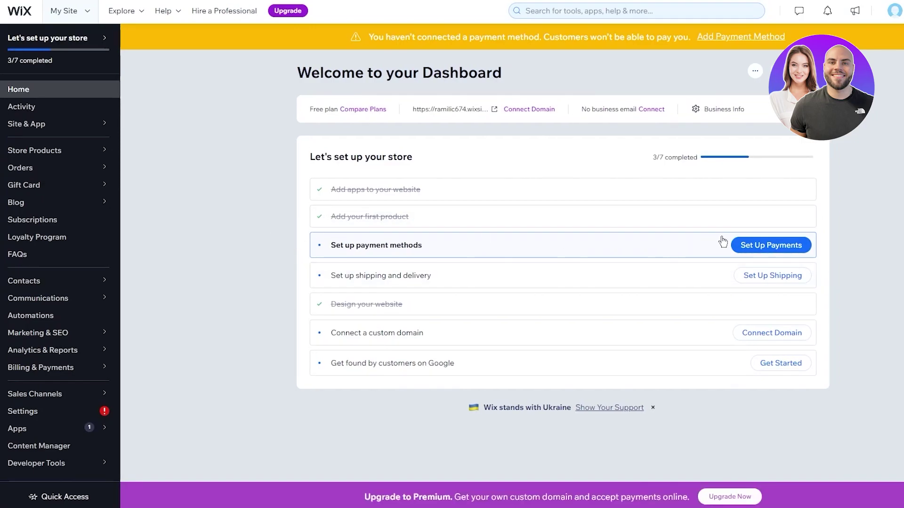
left_click(771, 334)
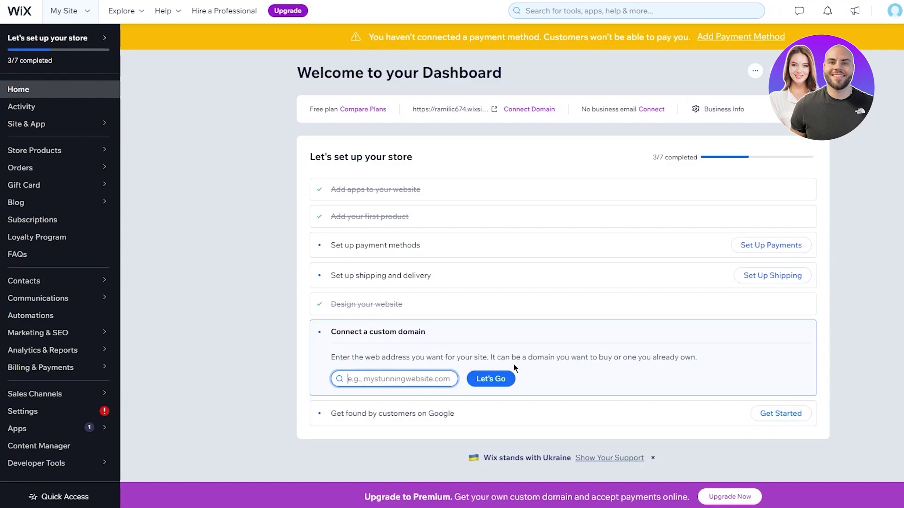
Leave the custom domain field empty and move on to setting up payment methods
left_click(844, 326)
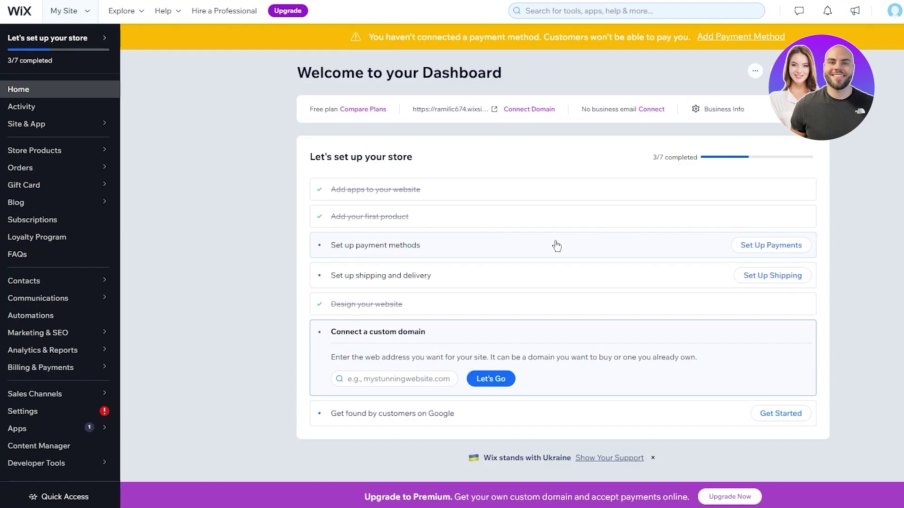
left_click(762, 243)
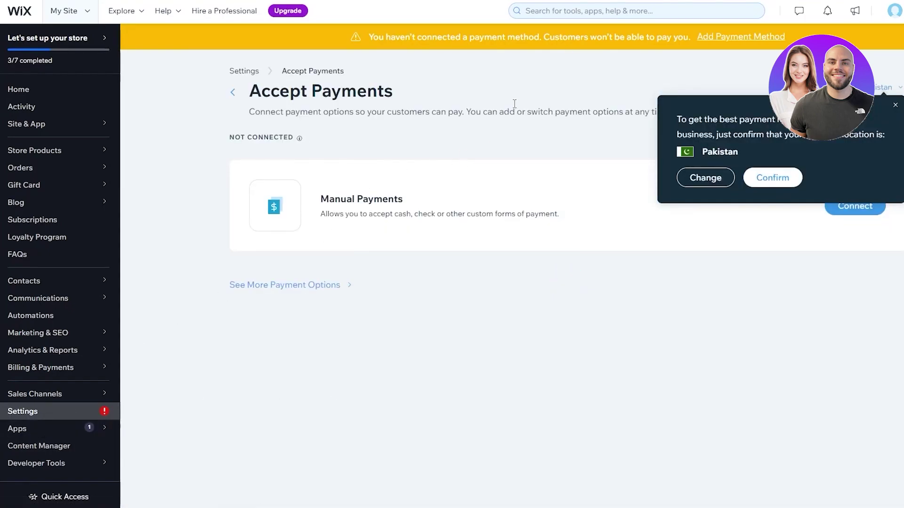
Browse the extra payment options, then start connecting Manual Payments and open its payment type list
left_click_drag(373, 38, 612, 42)
left_click(592, 59)
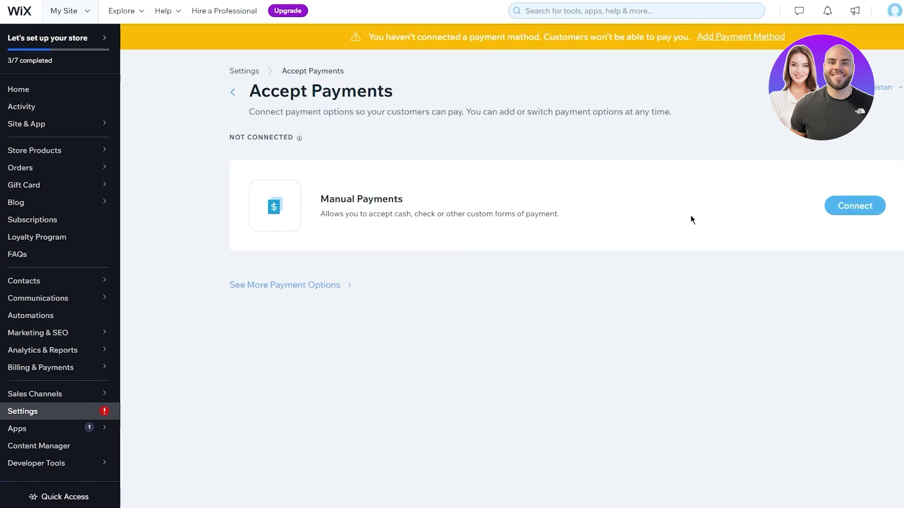
left_click(303, 286)
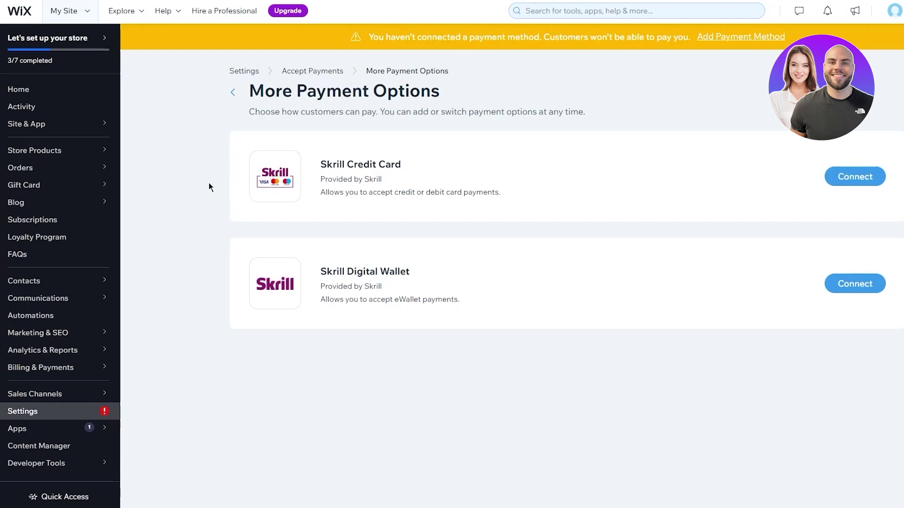
left_click_drag(317, 174, 262, 140)
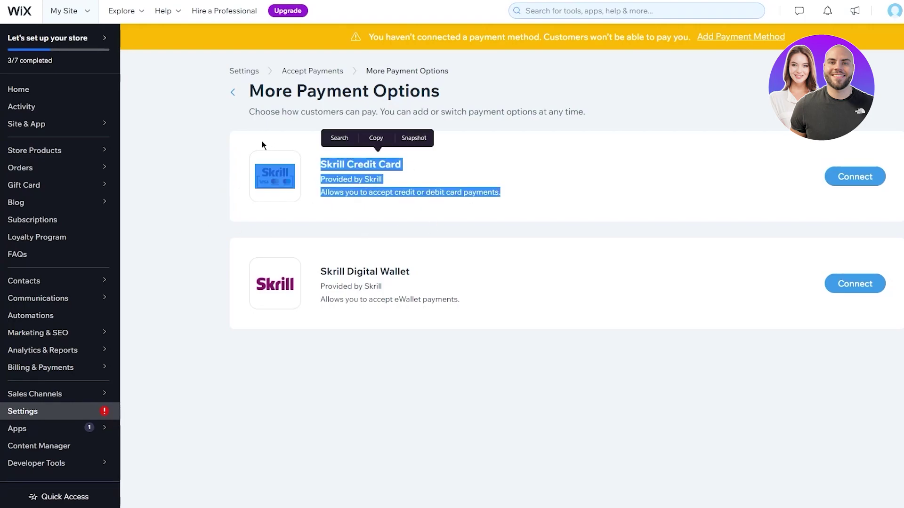
left_click(273, 126)
left_click(233, 93)
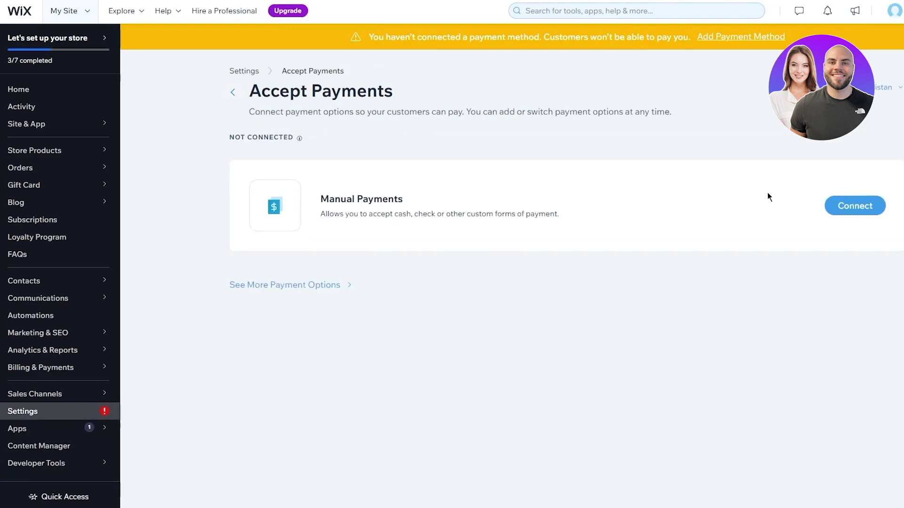
left_click(848, 205)
left_click(330, 200)
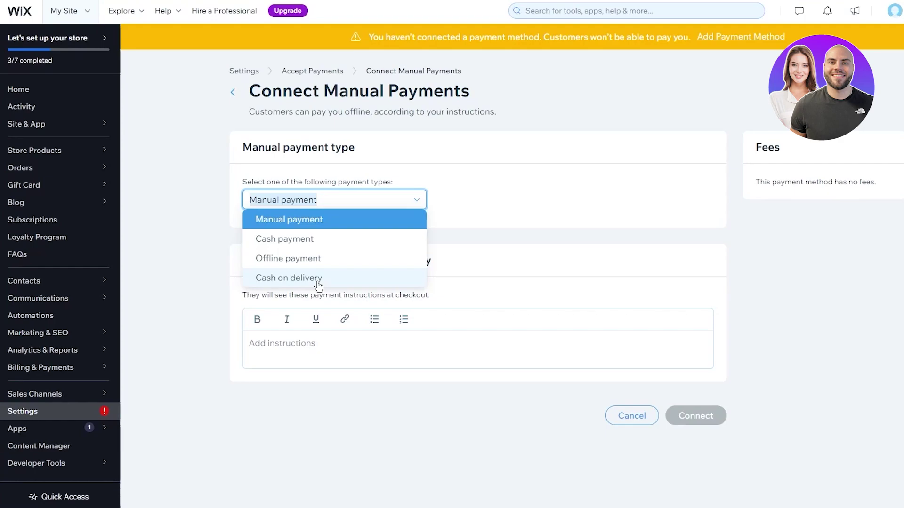
Discard the unsaved Cash on delivery manual payment setup and return to Accept Payments
left_click(319, 278)
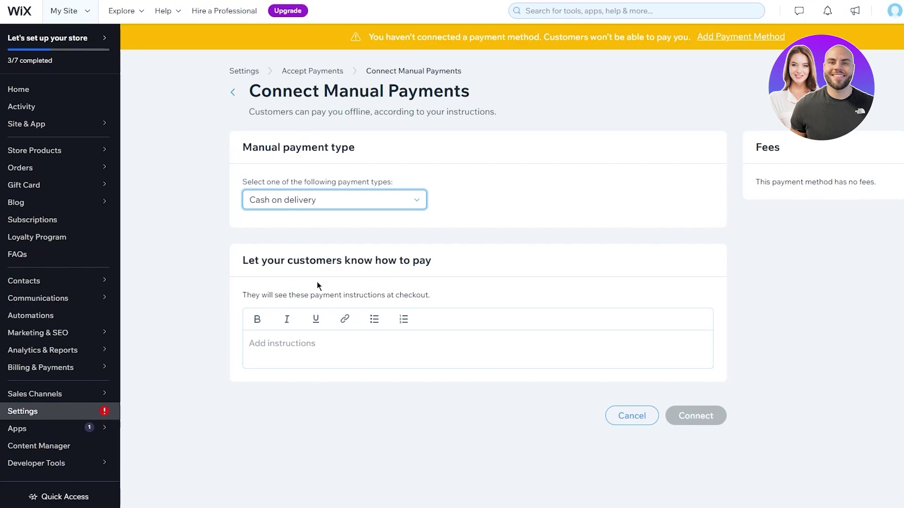
left_click(232, 92)
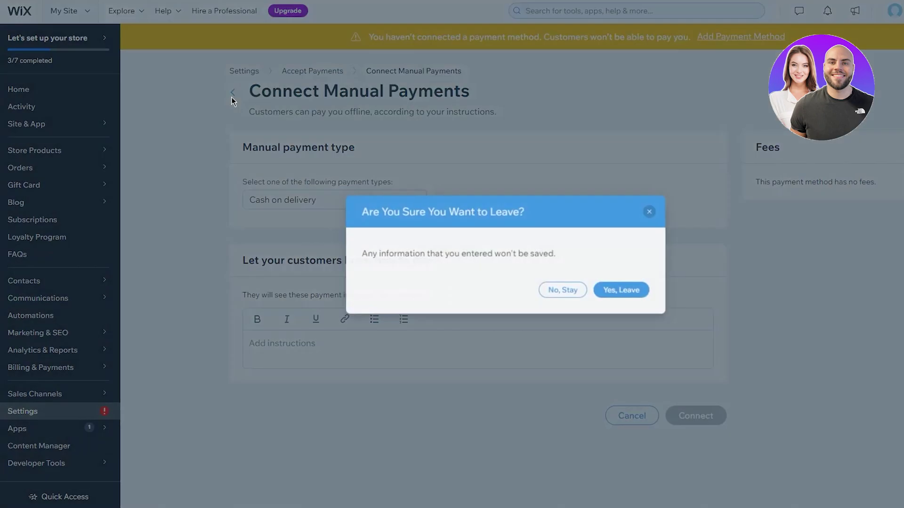
left_click(632, 294)
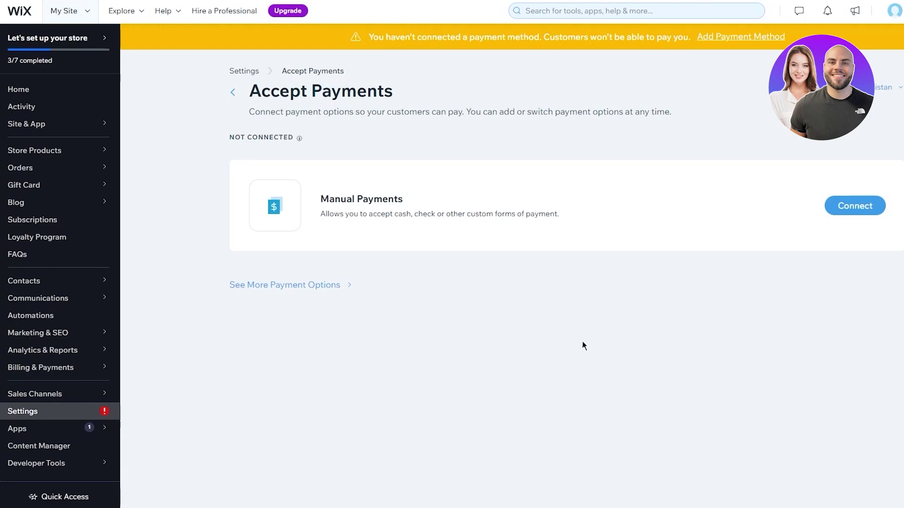
Open the Domestic shipping region for Pakistan from the main settings
left_click(232, 92)
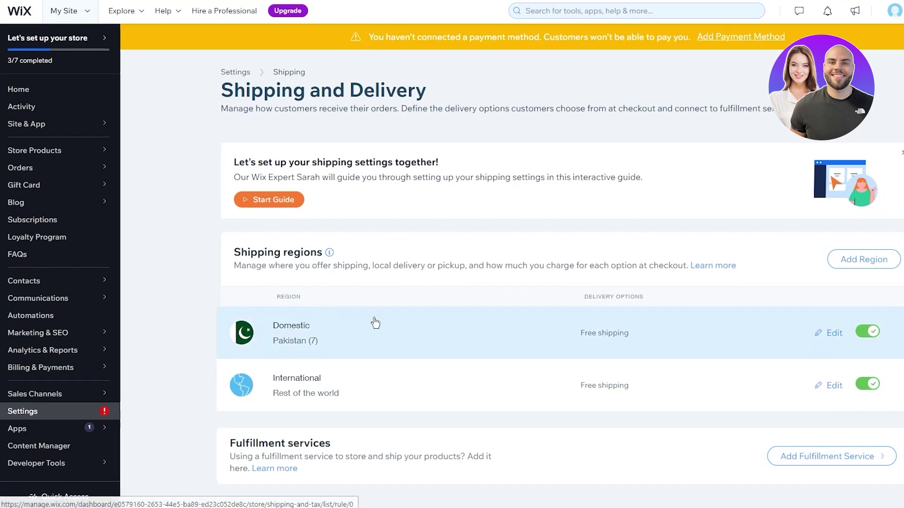
left_click(426, 317)
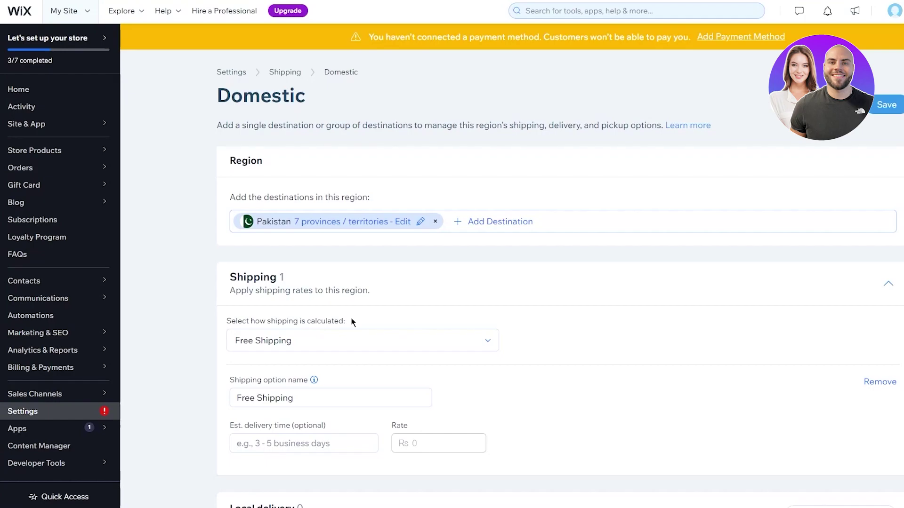
Keep Free Shipping as the Domestic region's calculation method
left_click(360, 343)
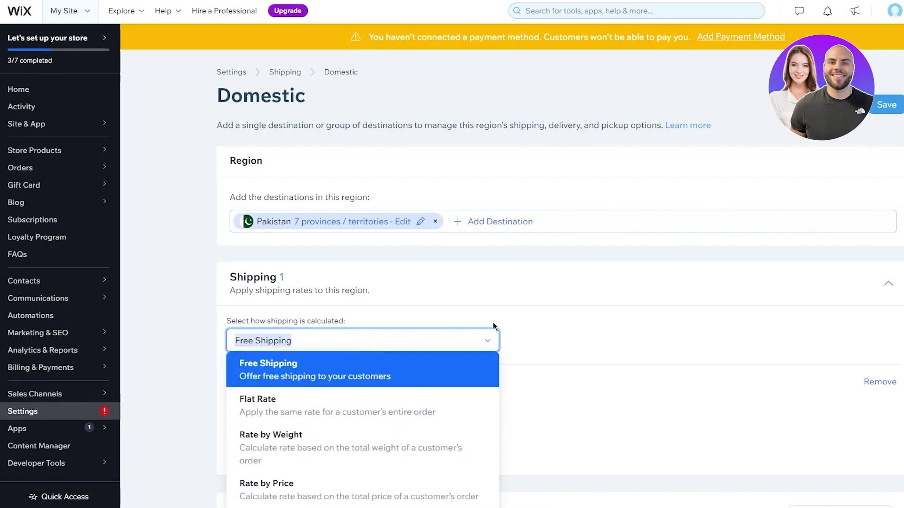
scroll(576, 269, "down", 4)
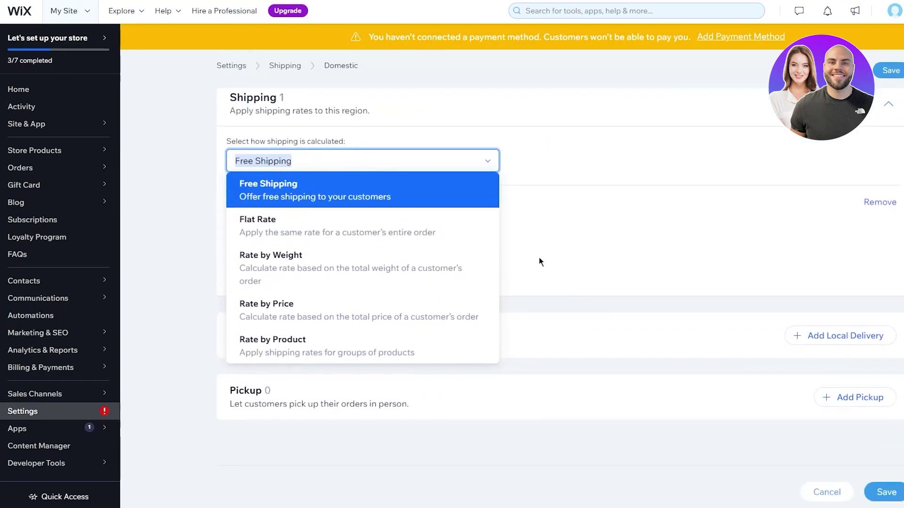
left_click(575, 235)
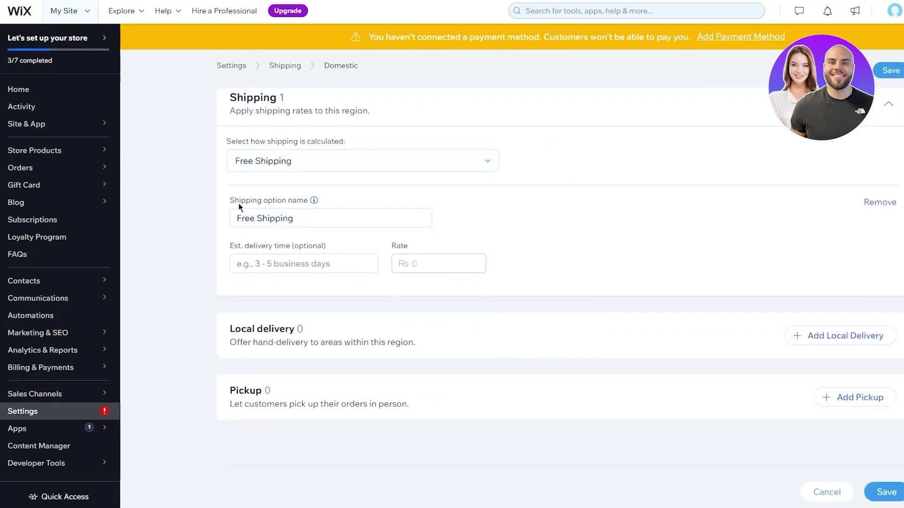
Set the Domestic estimated delivery time to 2, save, and open the International region
triple_click(338, 223)
left_click(194, 211)
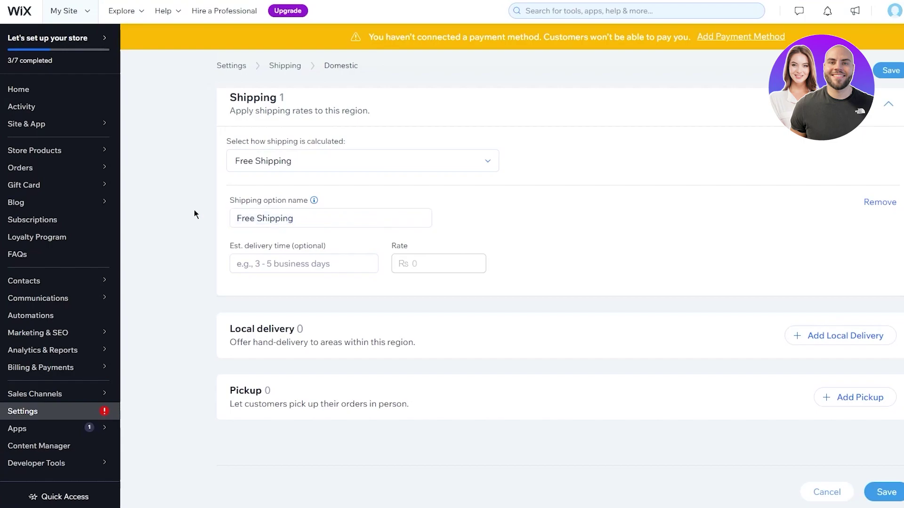
left_click(292, 264)
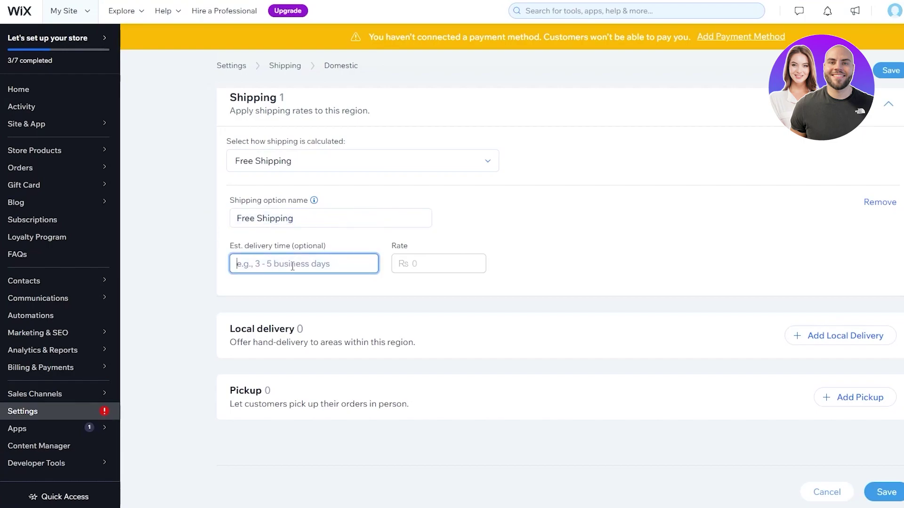
left_click(173, 223)
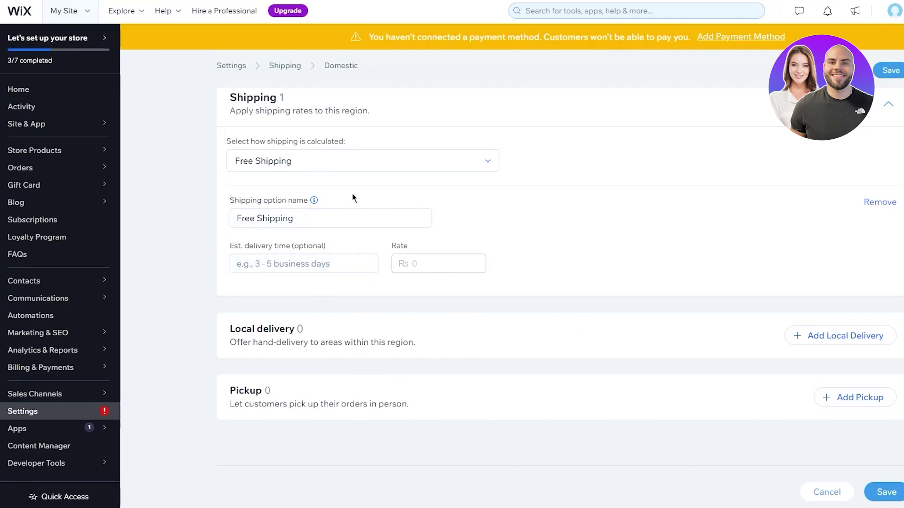
left_click(290, 263)
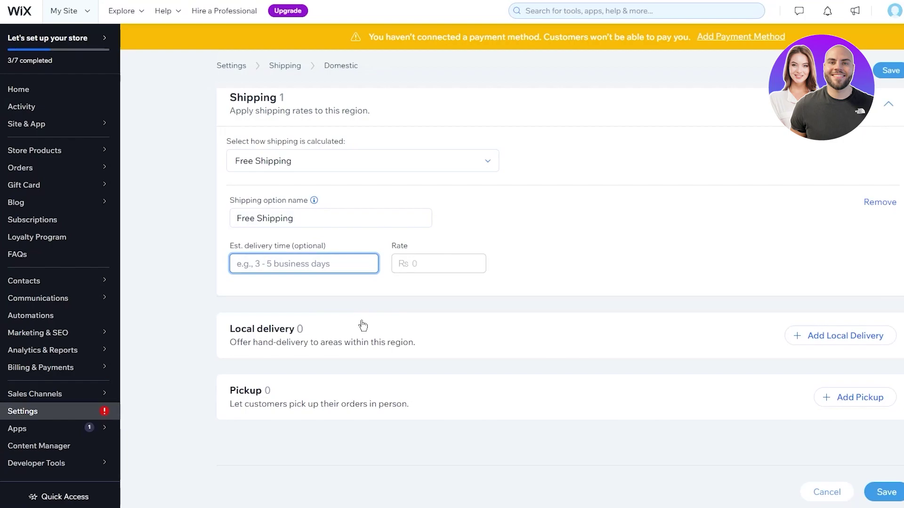
type("2")
left_click(435, 275)
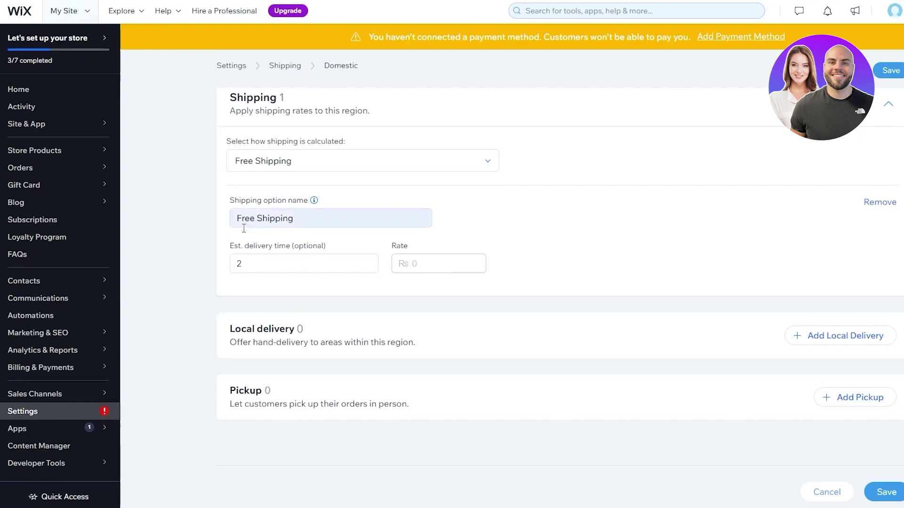
double_click(270, 264)
left_click(414, 269)
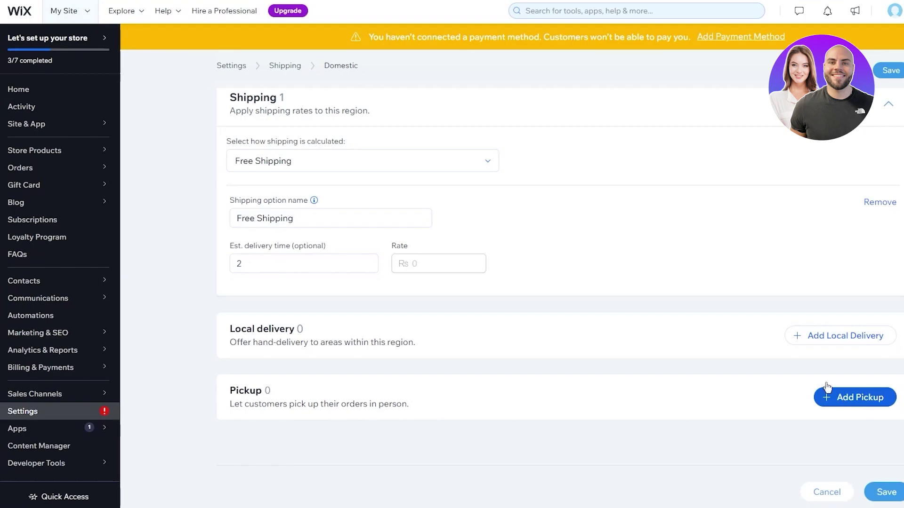
scroll(877, 183, "up", 4)
left_click(891, 109)
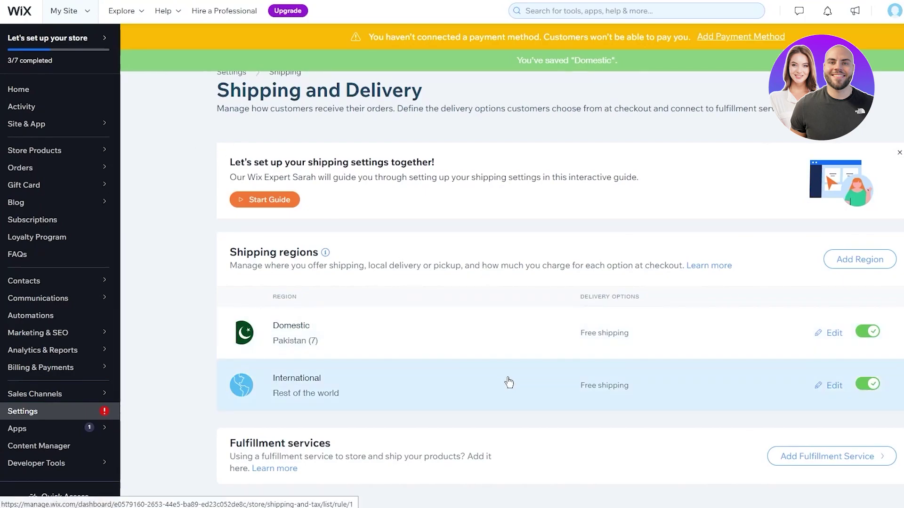
left_click(436, 402)
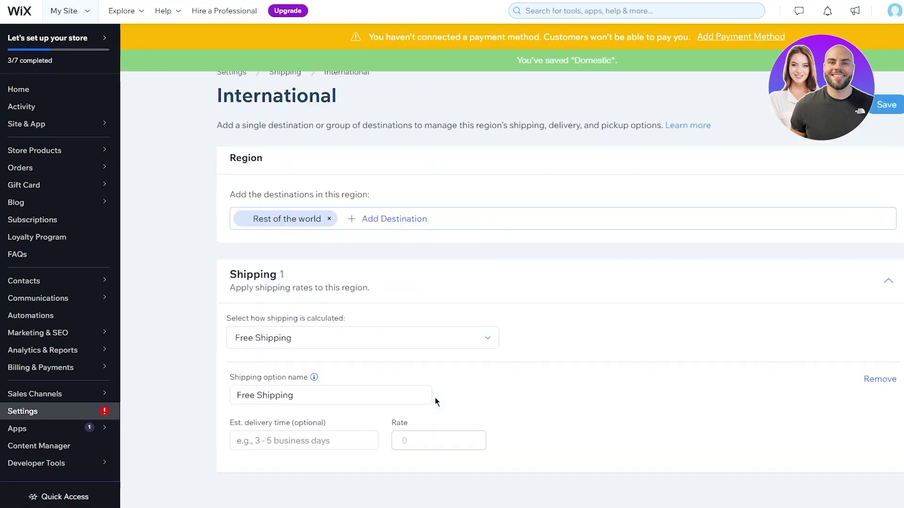
Open the International region's 'Select how shipping is calculated' dropdown
scroll(435, 398, "down", 2)
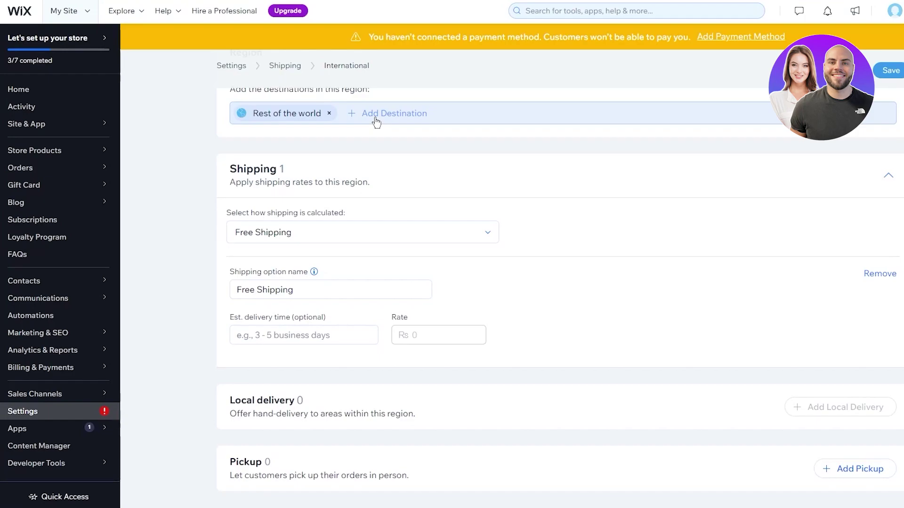
left_click(348, 236)
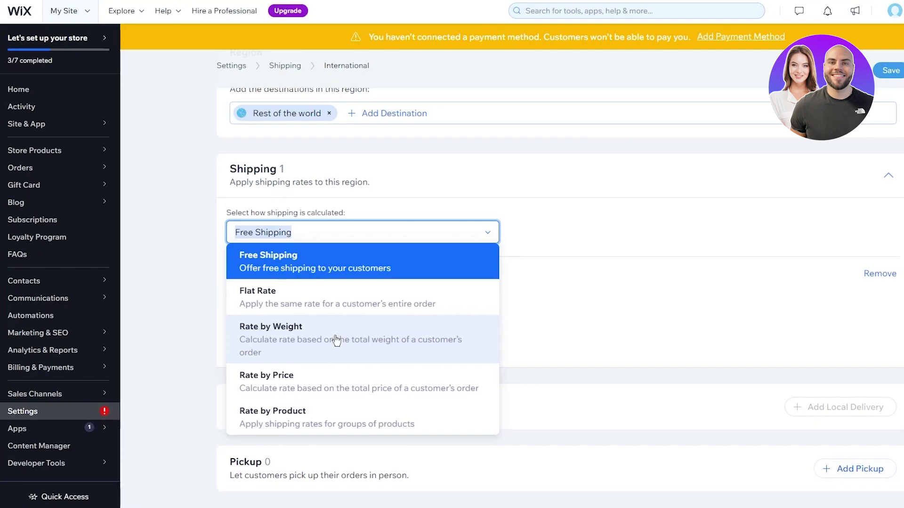
Make International shipping Flat Rate named 'khk', delivery time 4, rate Rs 4500
left_click(335, 304)
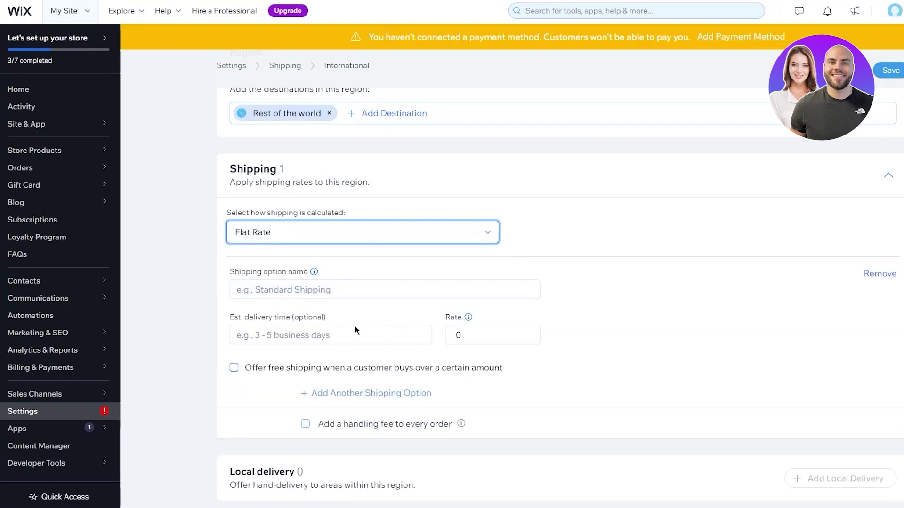
left_click(350, 291)
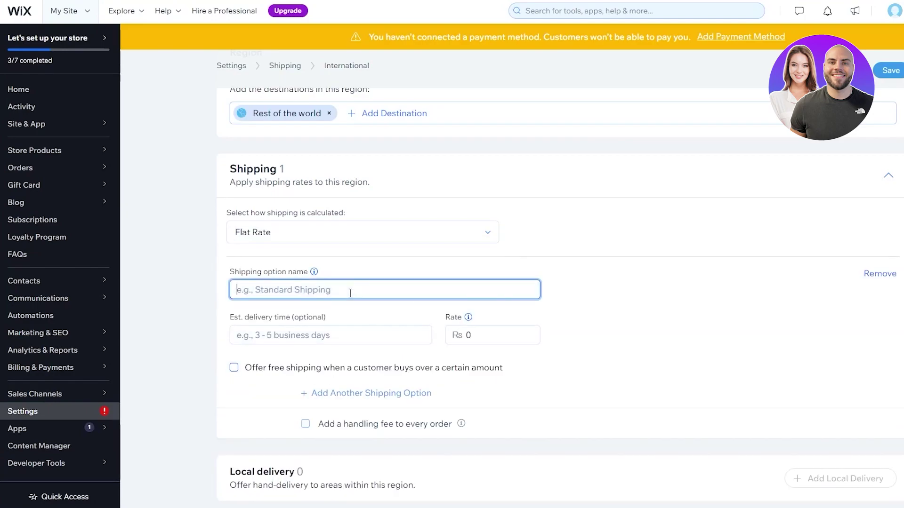
type("khk")
left_click(322, 339)
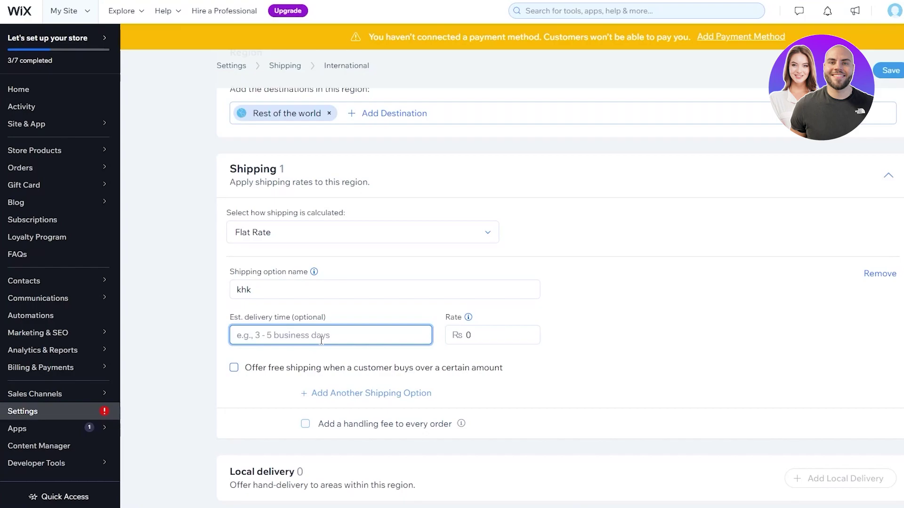
type("4")
left_click(481, 342)
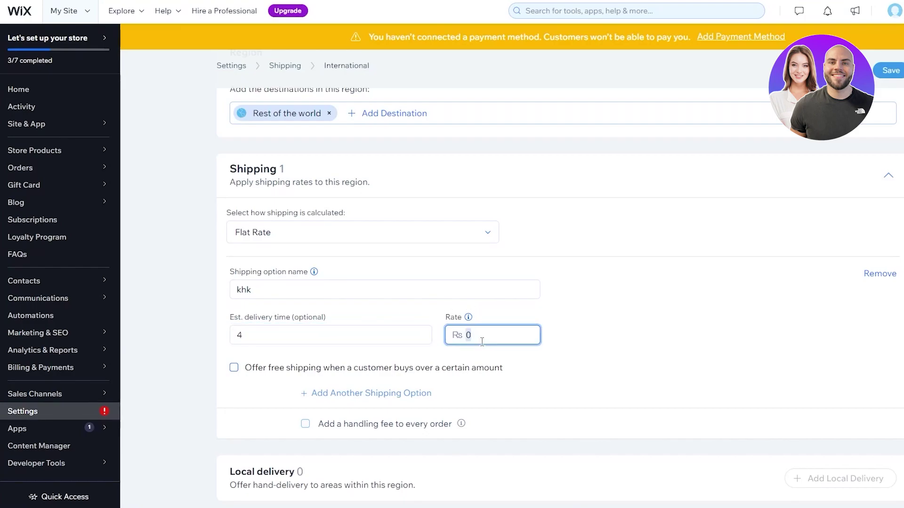
type("4500")
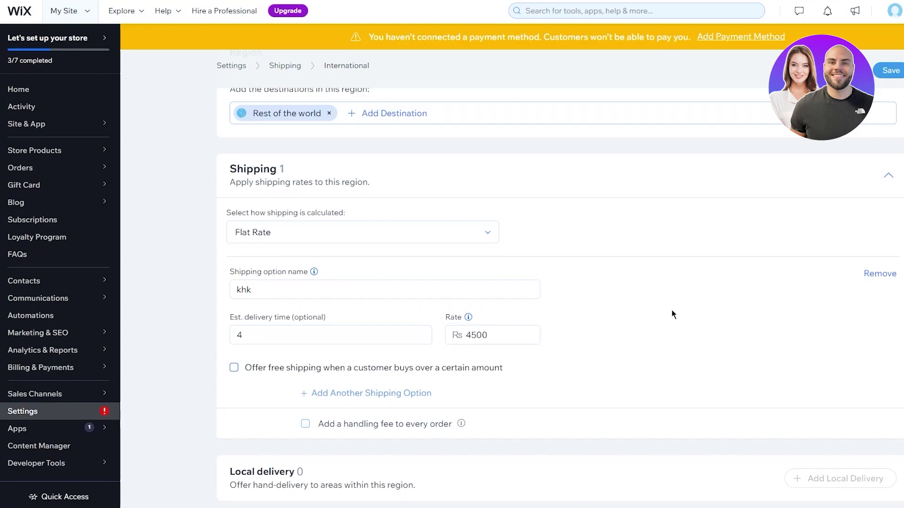
left_click(485, 338)
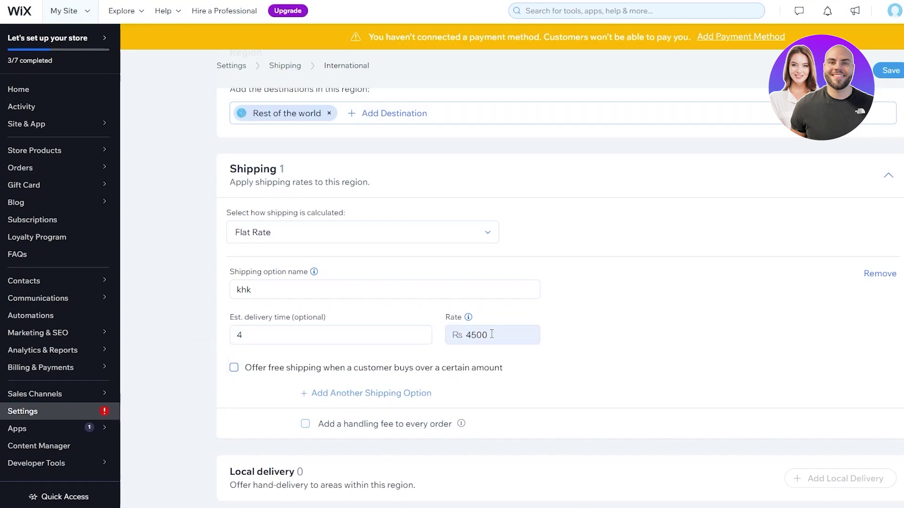
left_click(637, 359)
scroll(424, 306, "down", 3)
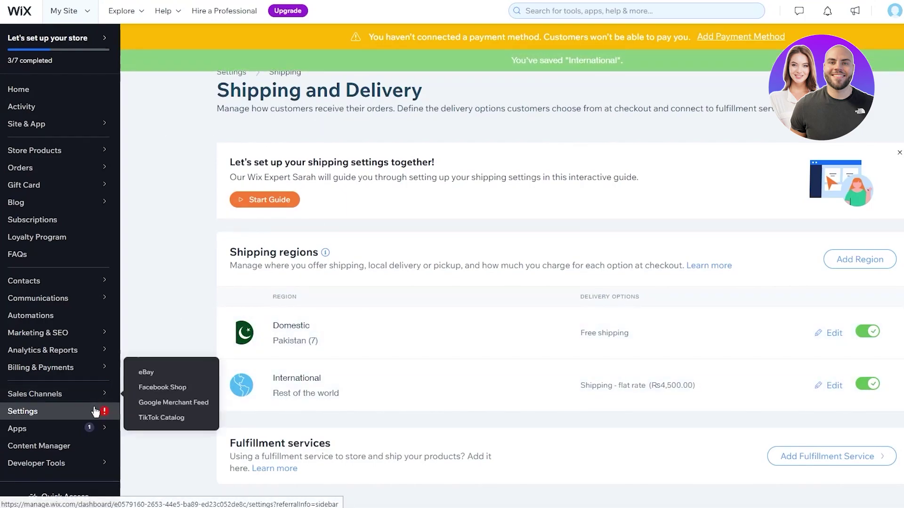
Go to the Marketing Home page under Marketing & SEO
mouse_move(74, 430)
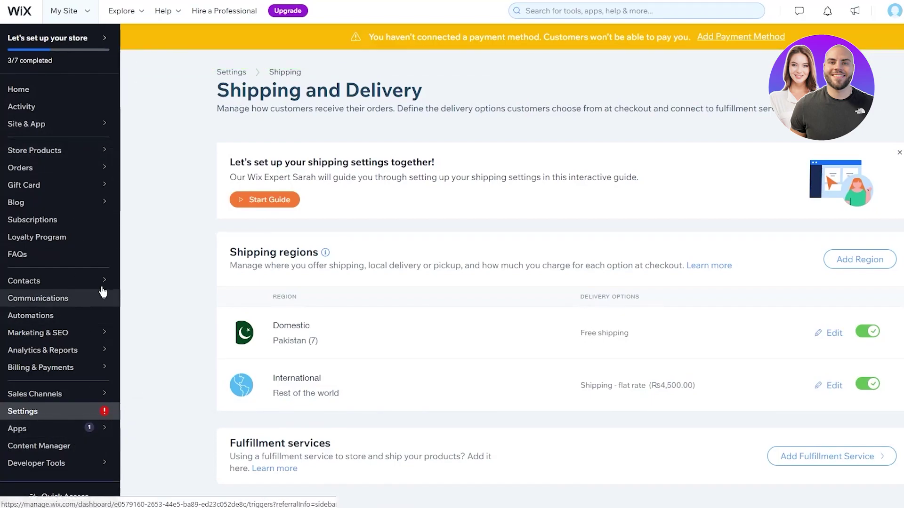
left_click(47, 333)
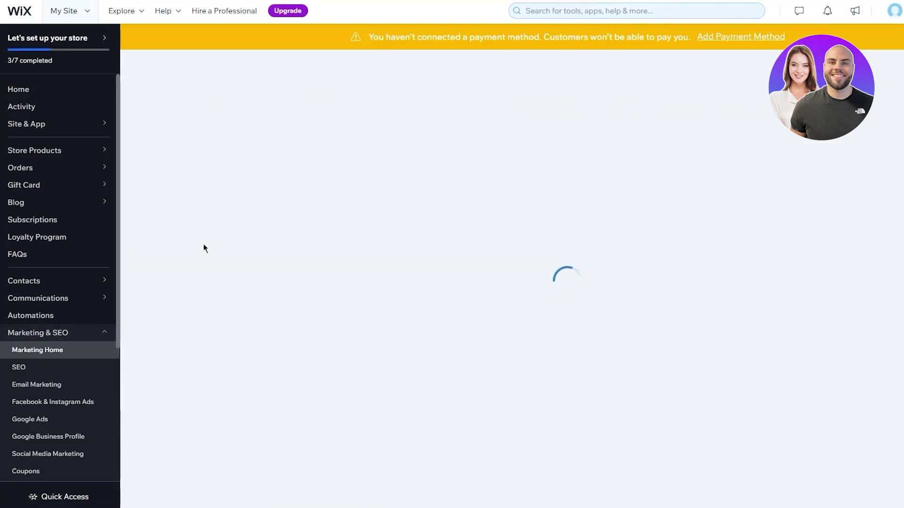